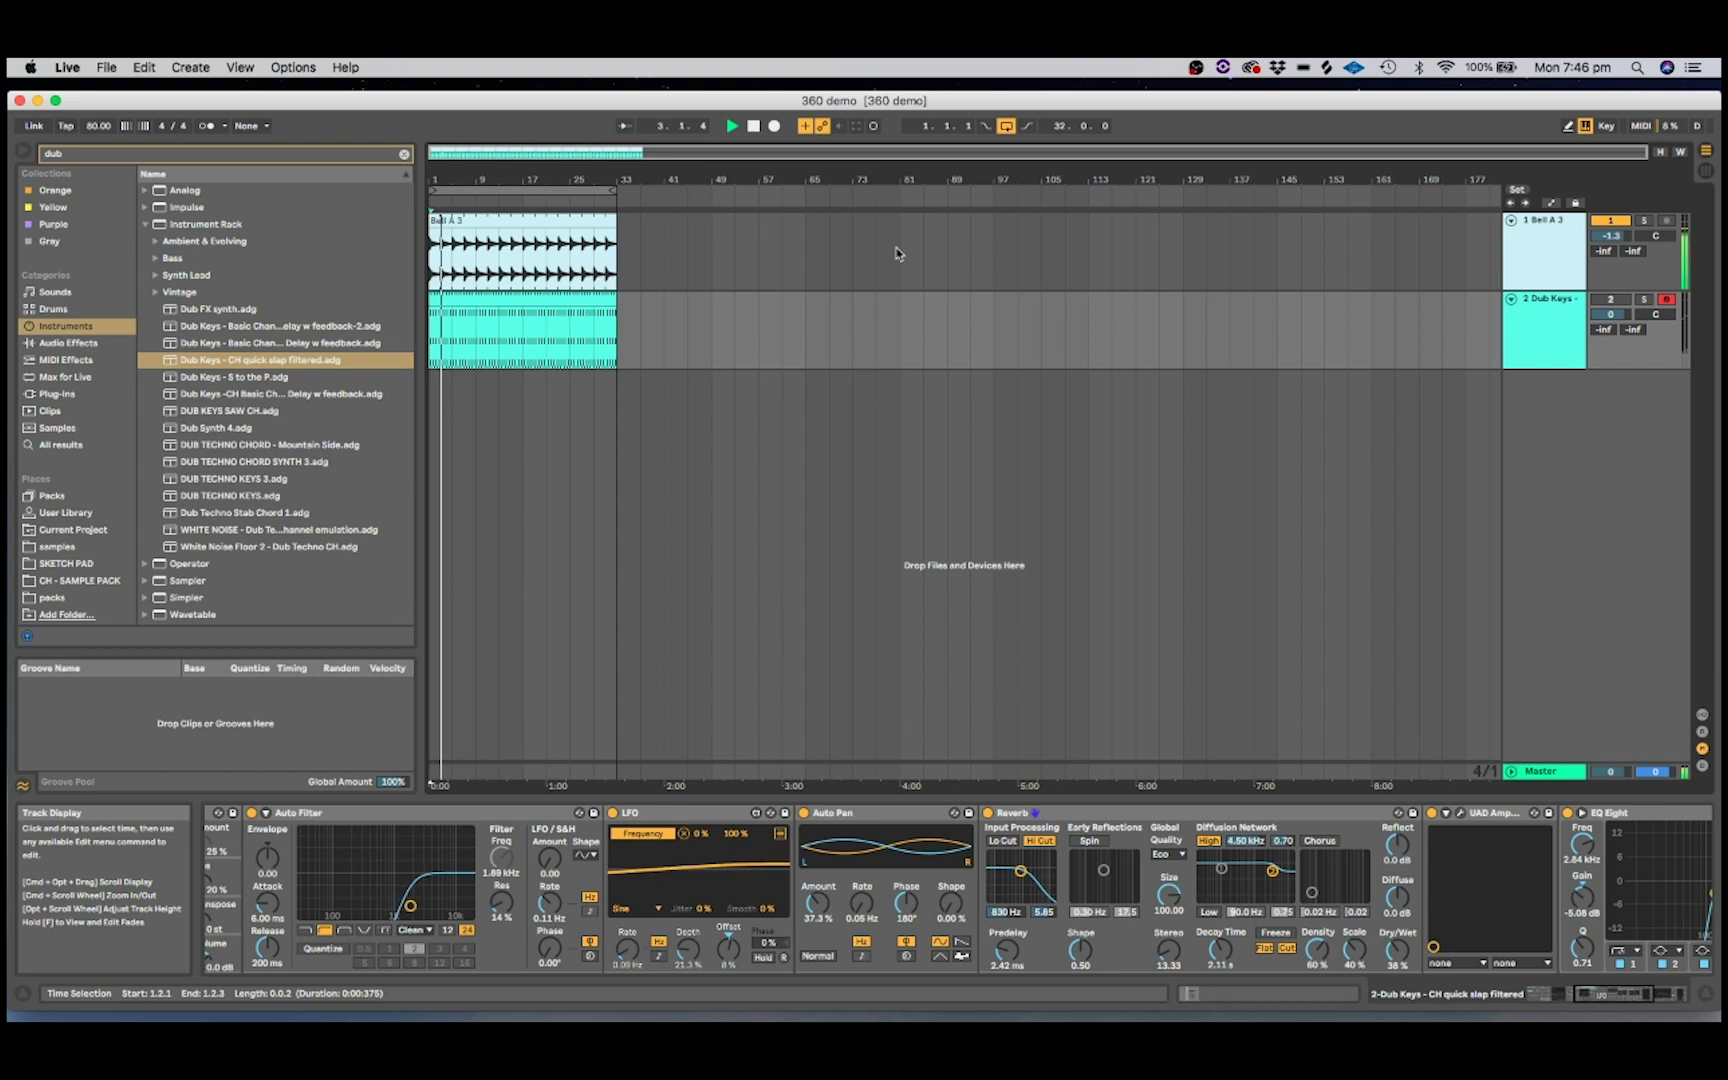
Step: Show the Max for Live category in the browser and replace the 'dub' search with 'e4'
left_click(65, 377)
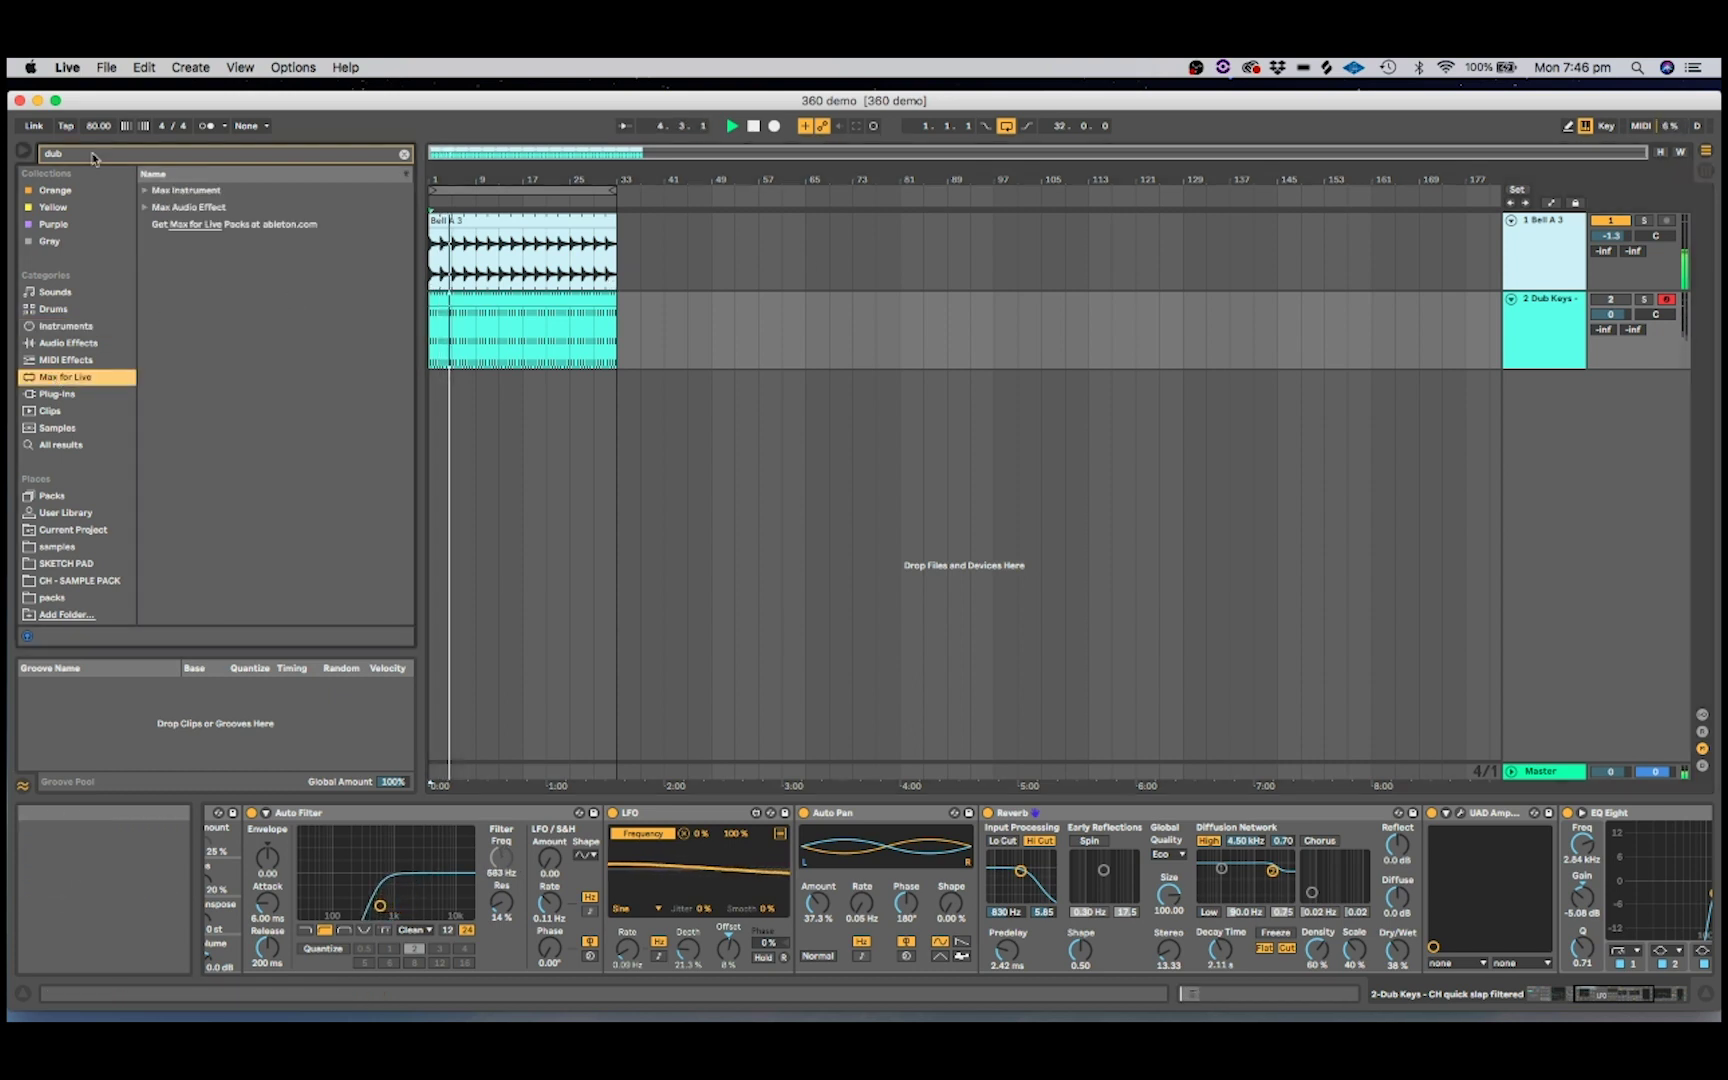
left_click(70, 156)
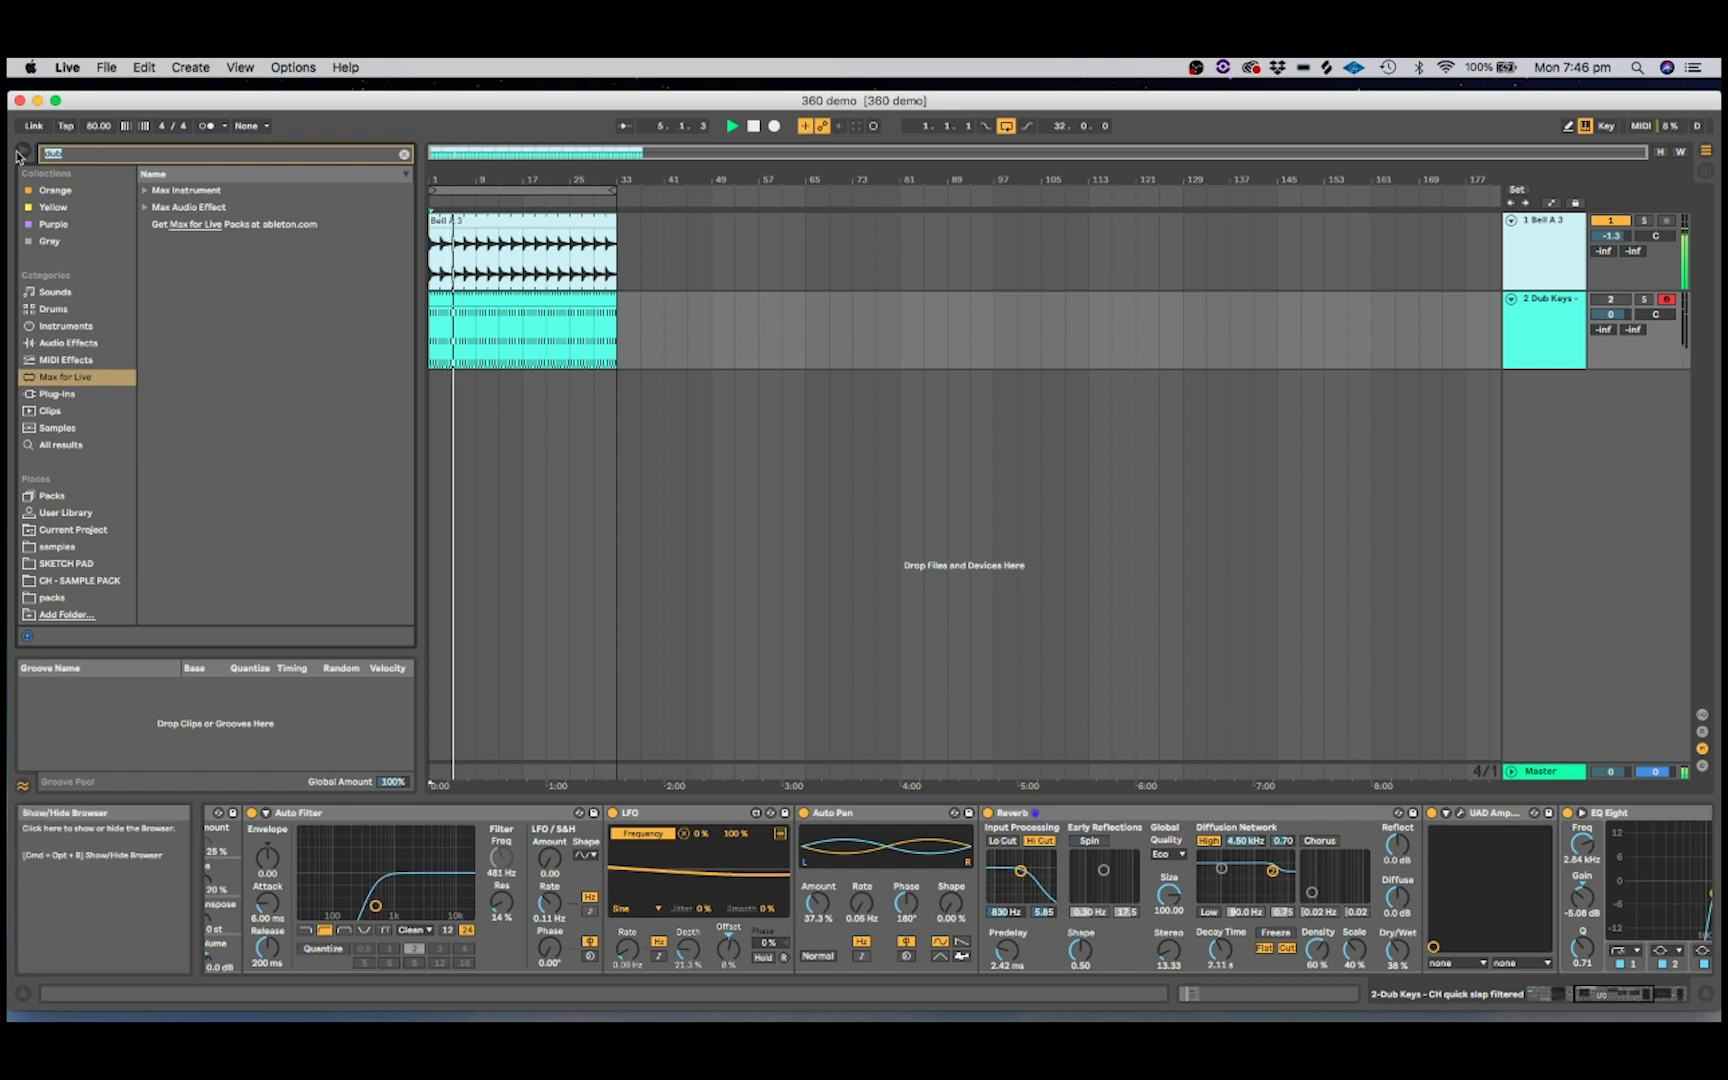
type("e4")
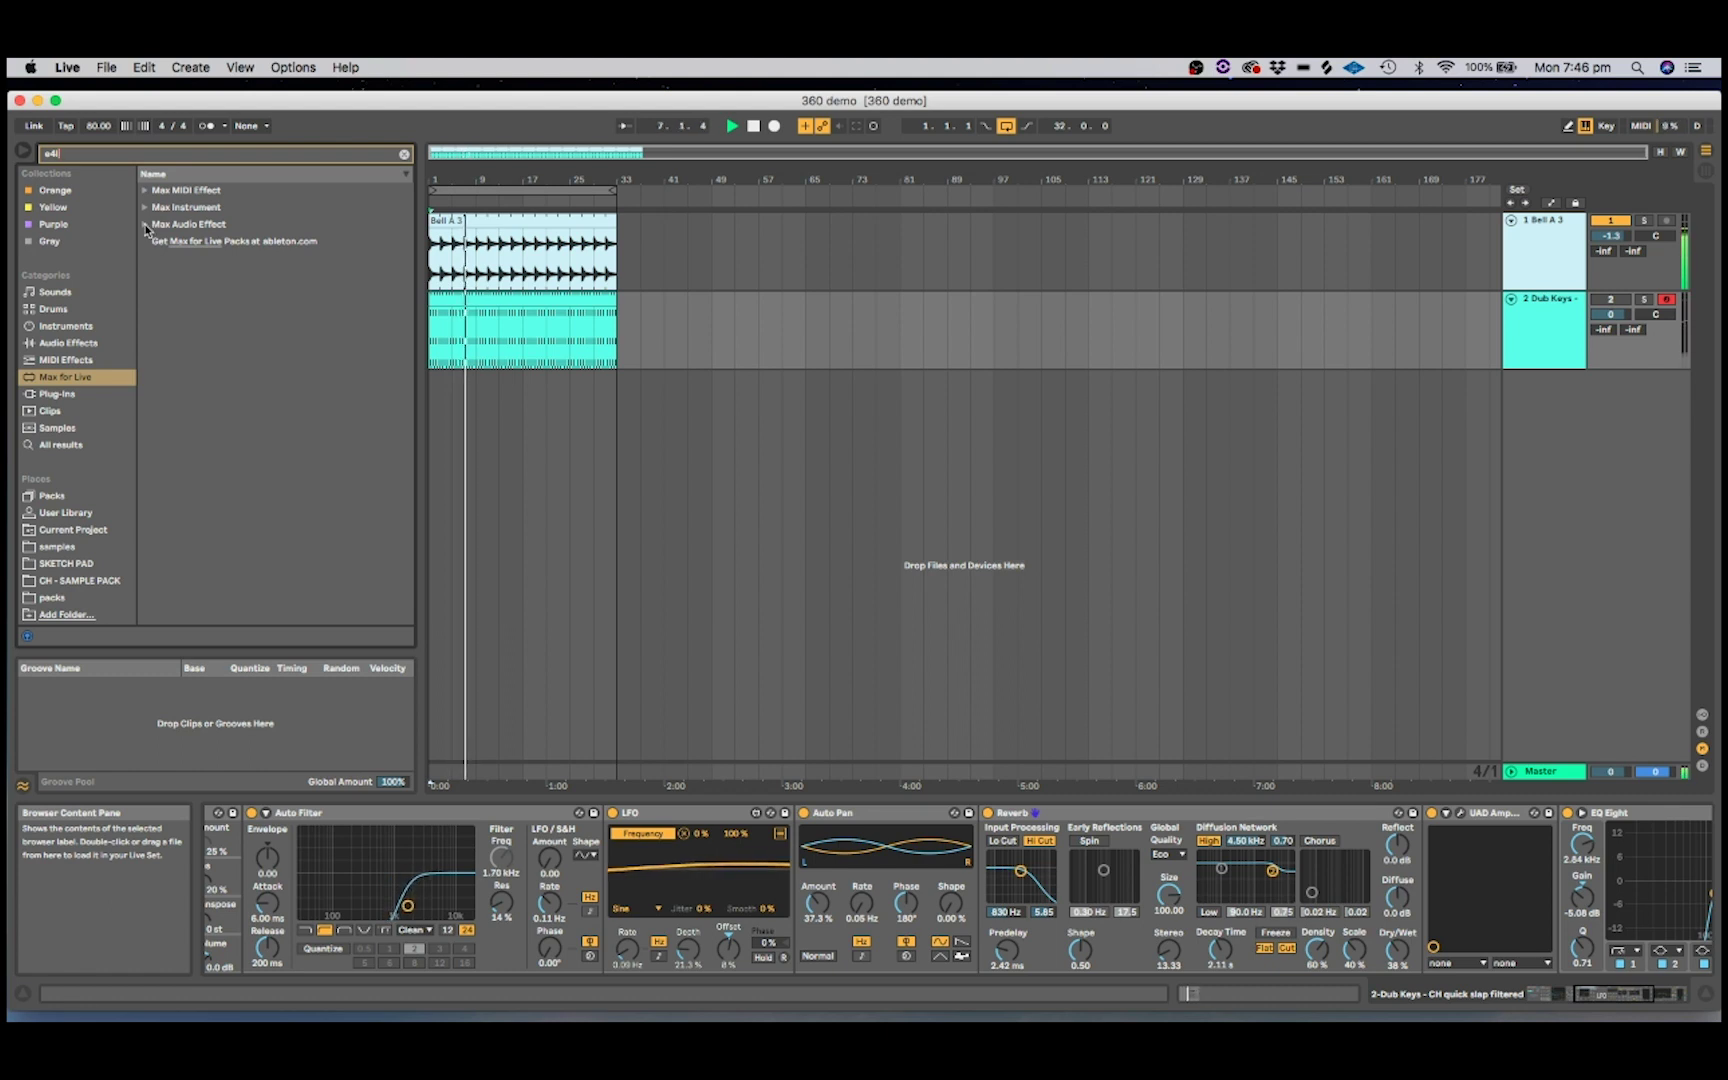
Step: Expand the E4L Max Audio Effect folder and drag E4L Master Bus.amxd toward the arrangement
left_click(146, 226)
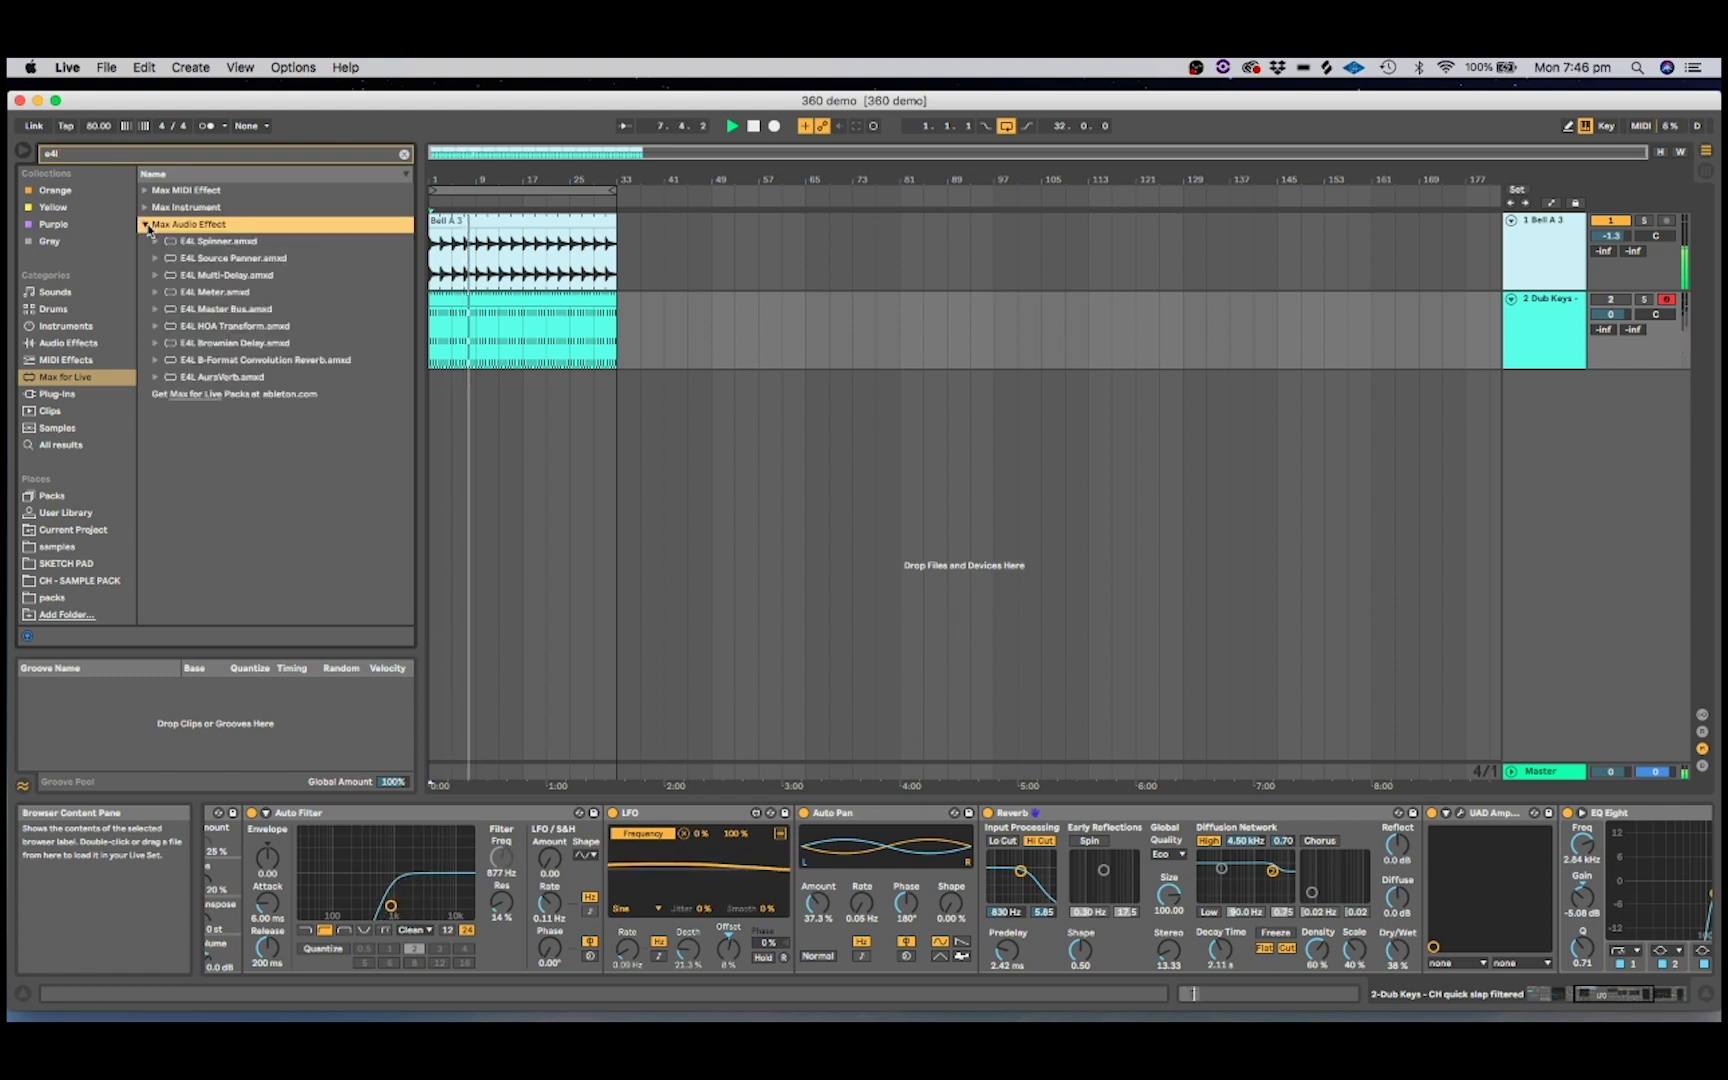
left_click(230, 311)
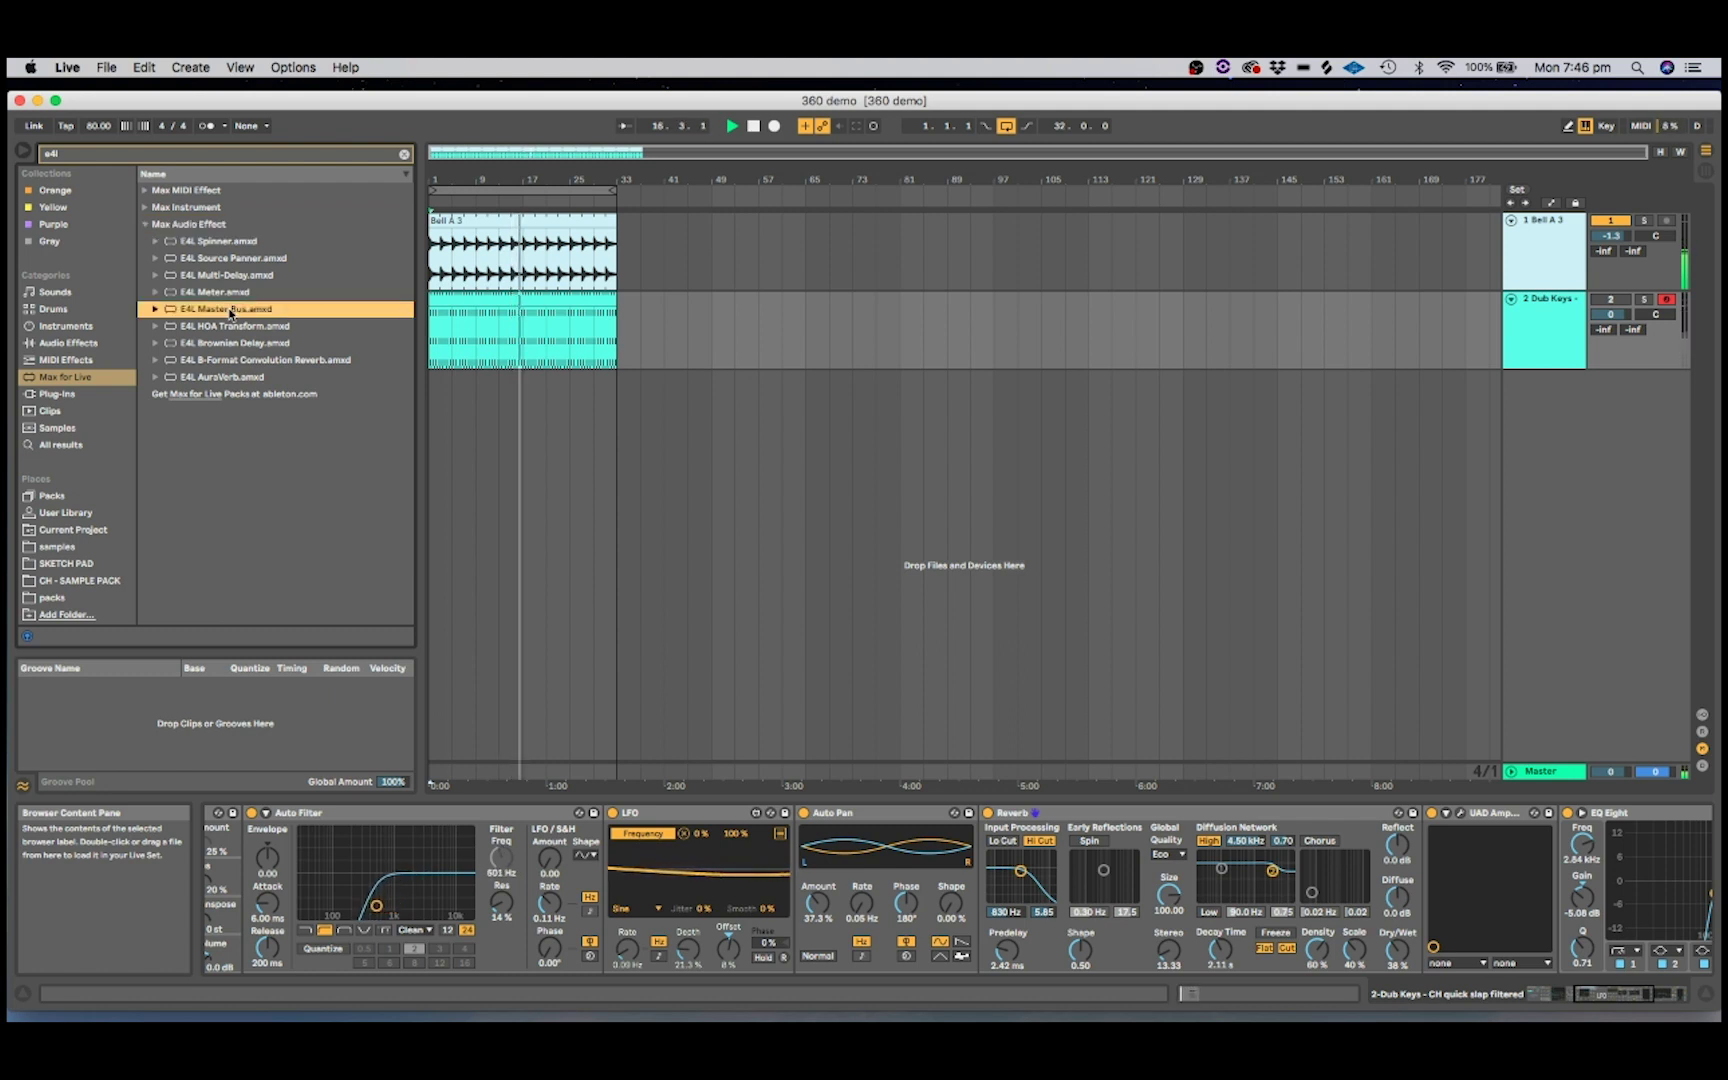
left_click_drag(230, 311, 560, 470)
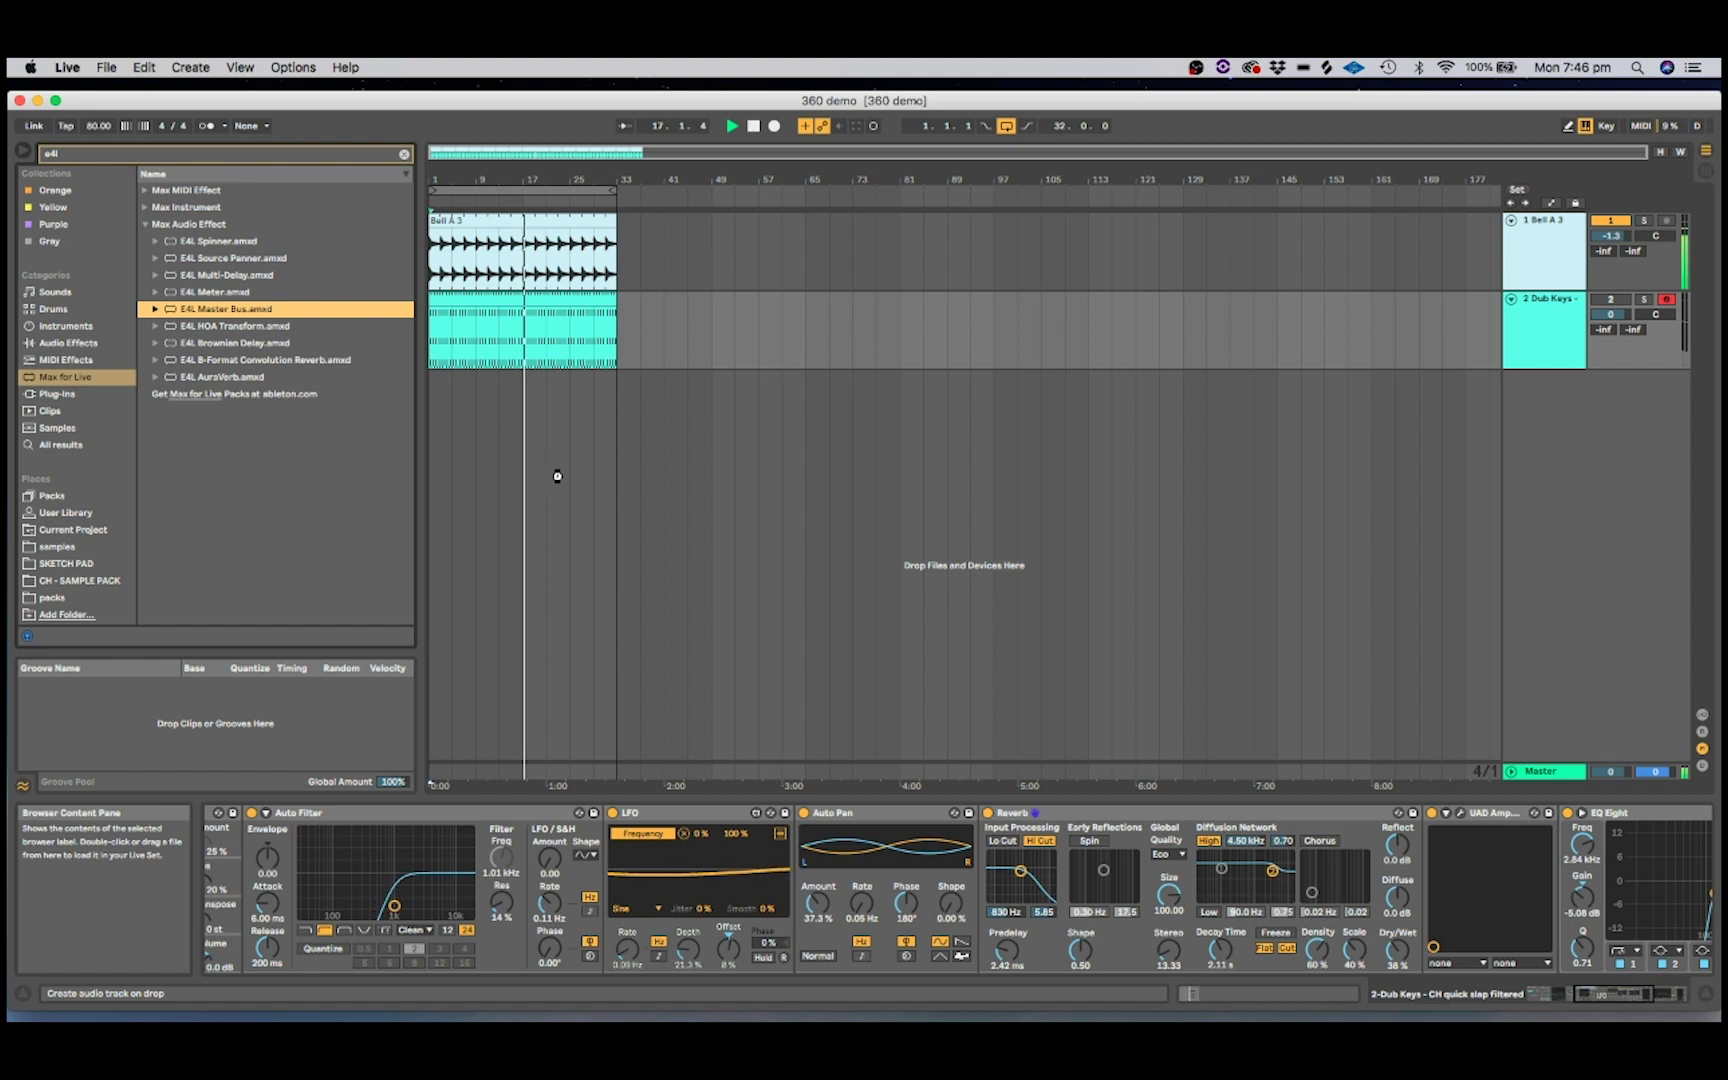
Step: Drop E4L Master Bus into the empty arrangement to create a new E4L Master track
left_click_drag(558, 477, 560, 483)
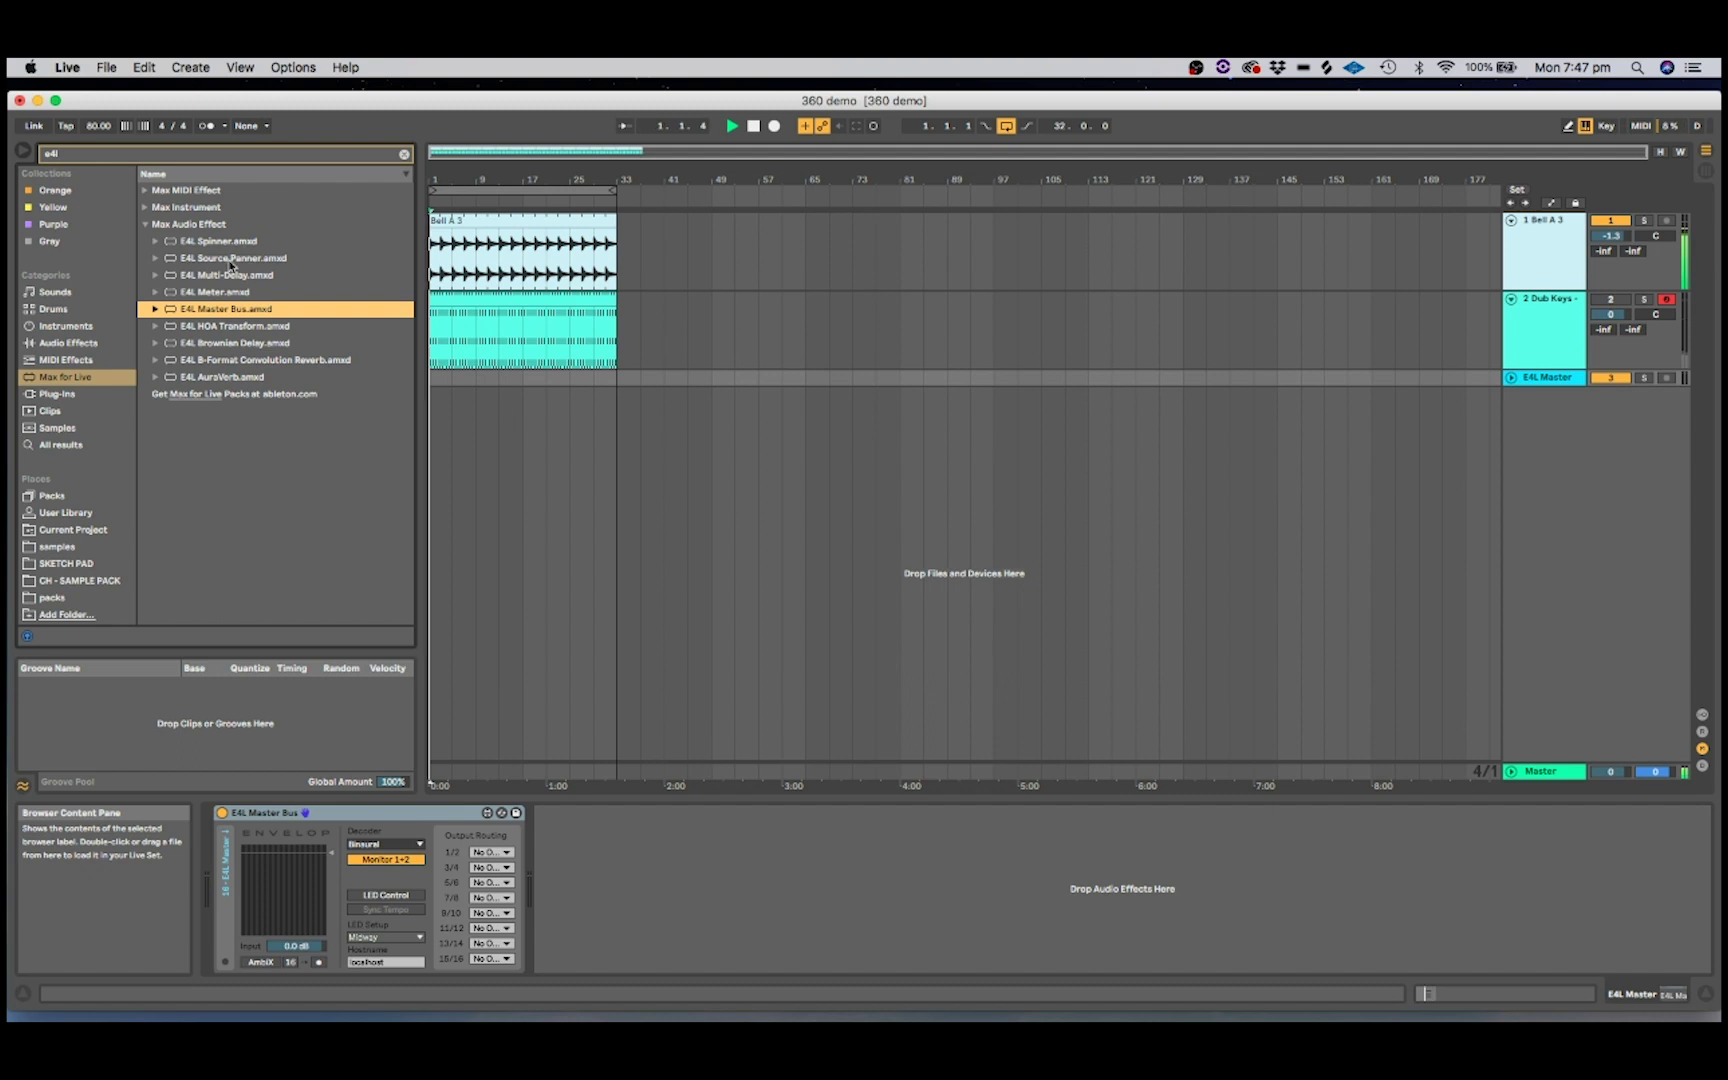
Step: Drag E4L Source Panner.amxd onto the Bell A 3 track
left_click_drag(229, 259, 495, 259)
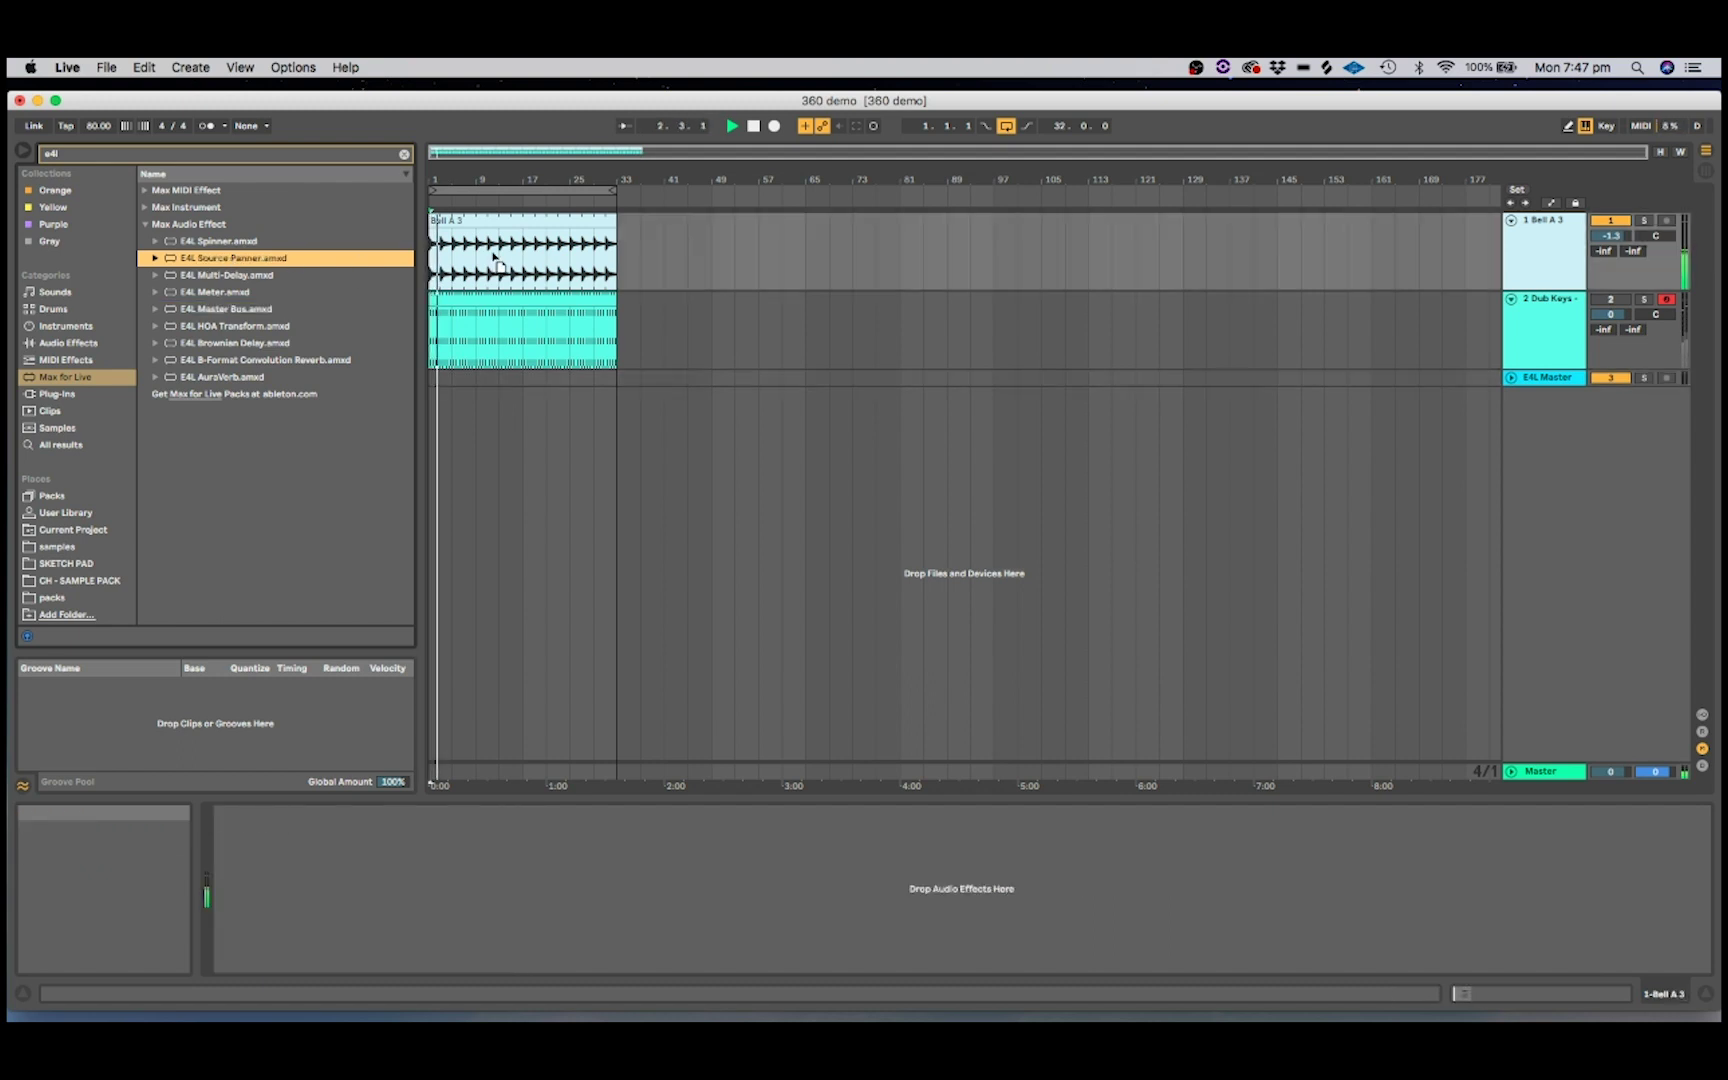
Step: Select the Bell A 3 track and show the mixer's In/Out routing section
left_click(491, 252)
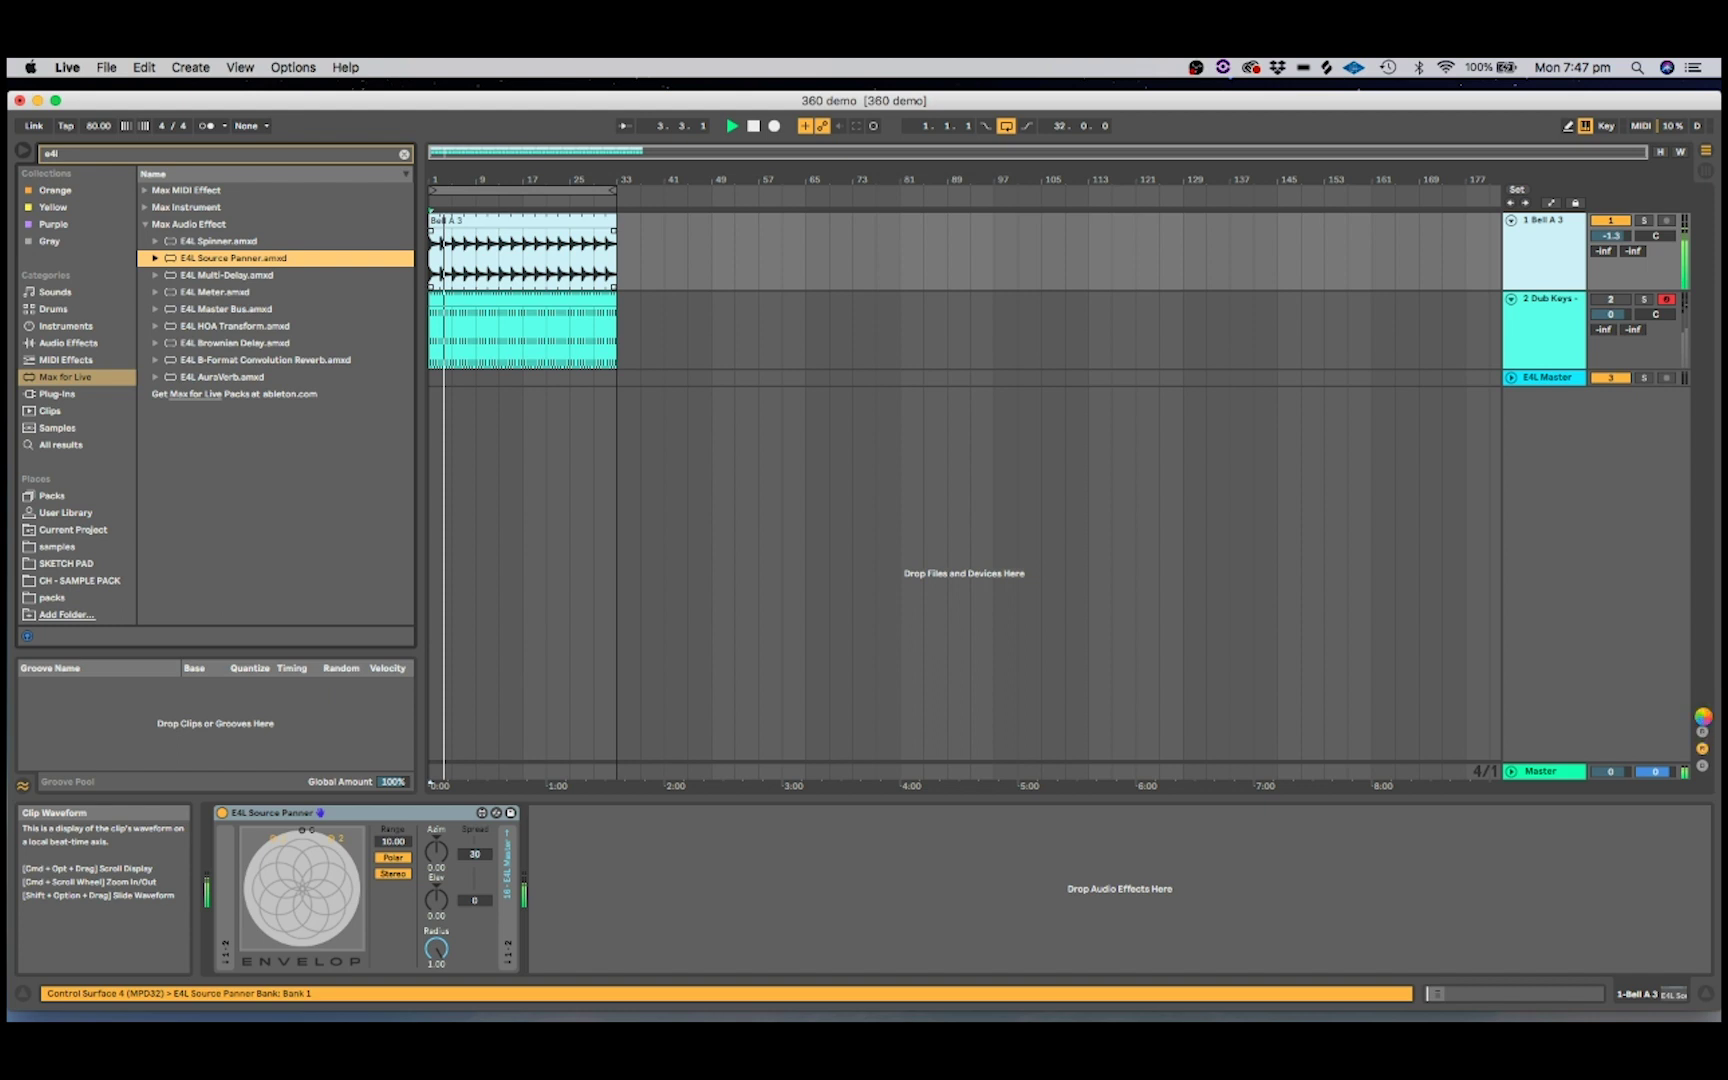
left_click(1703, 717)
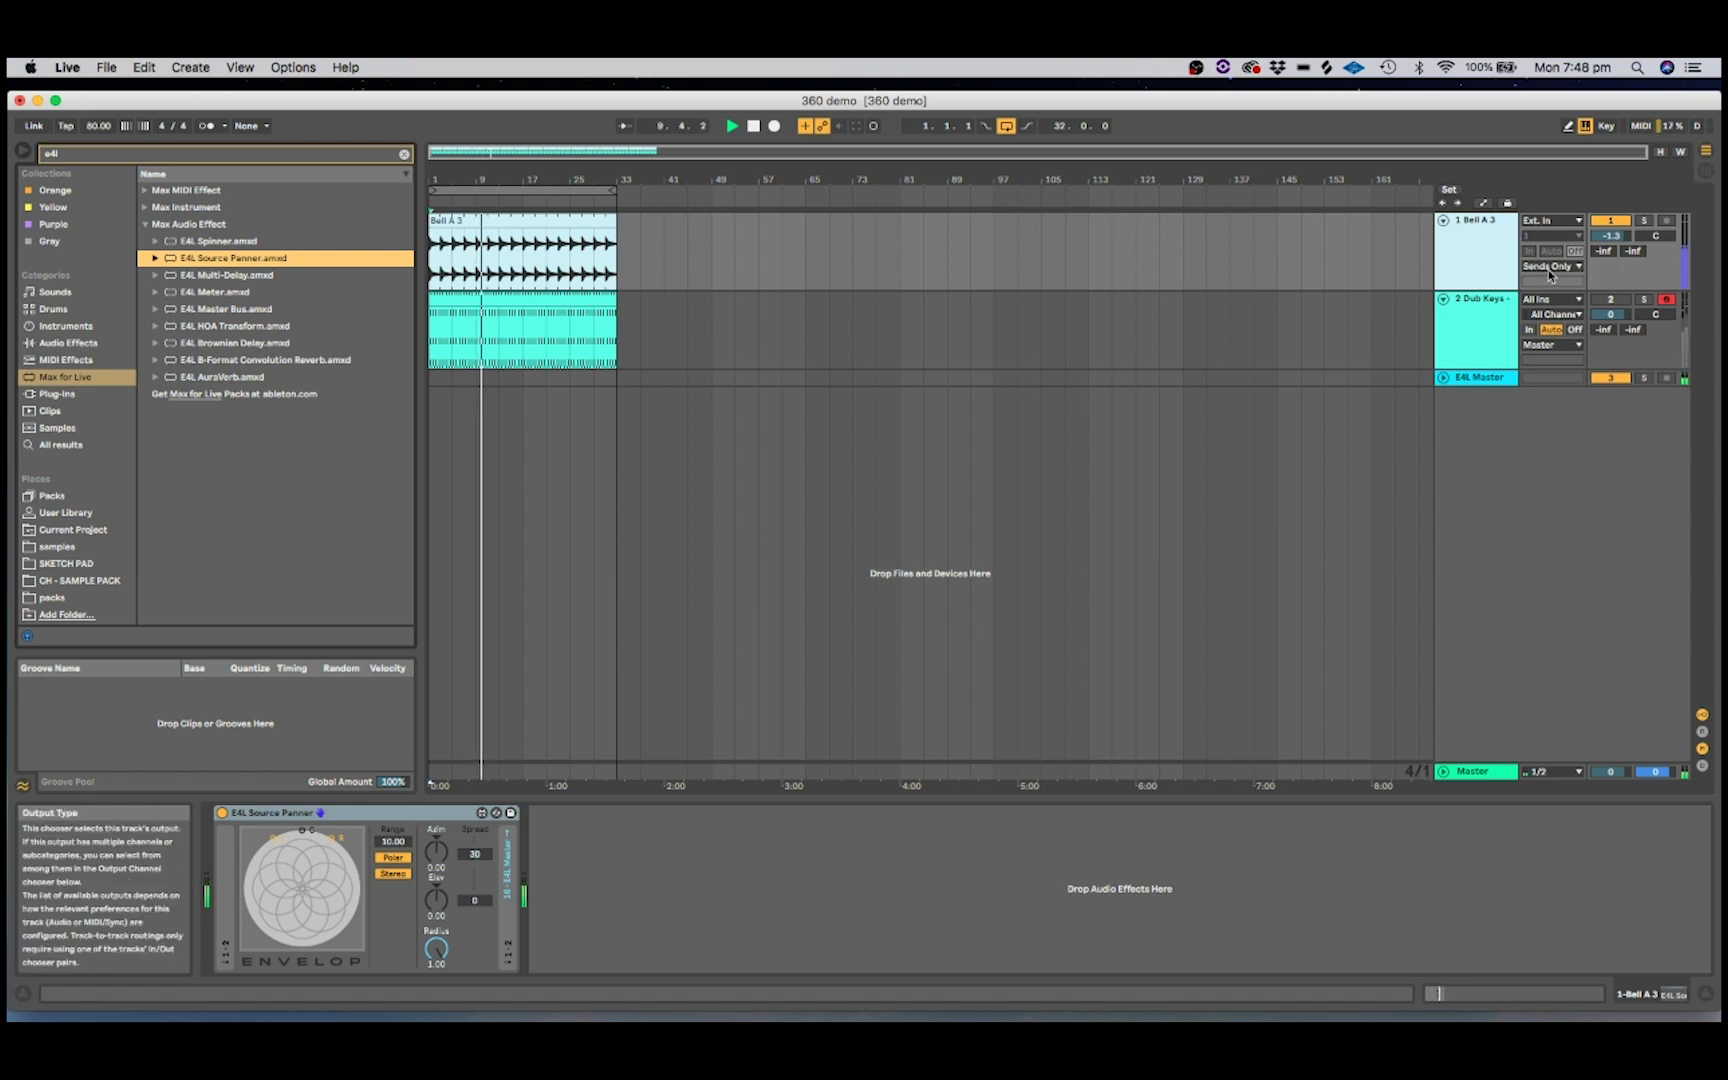
Step: Unfold the E4L Master track and solo both Bell A 3 and E4L Master
left_click(1443, 377)
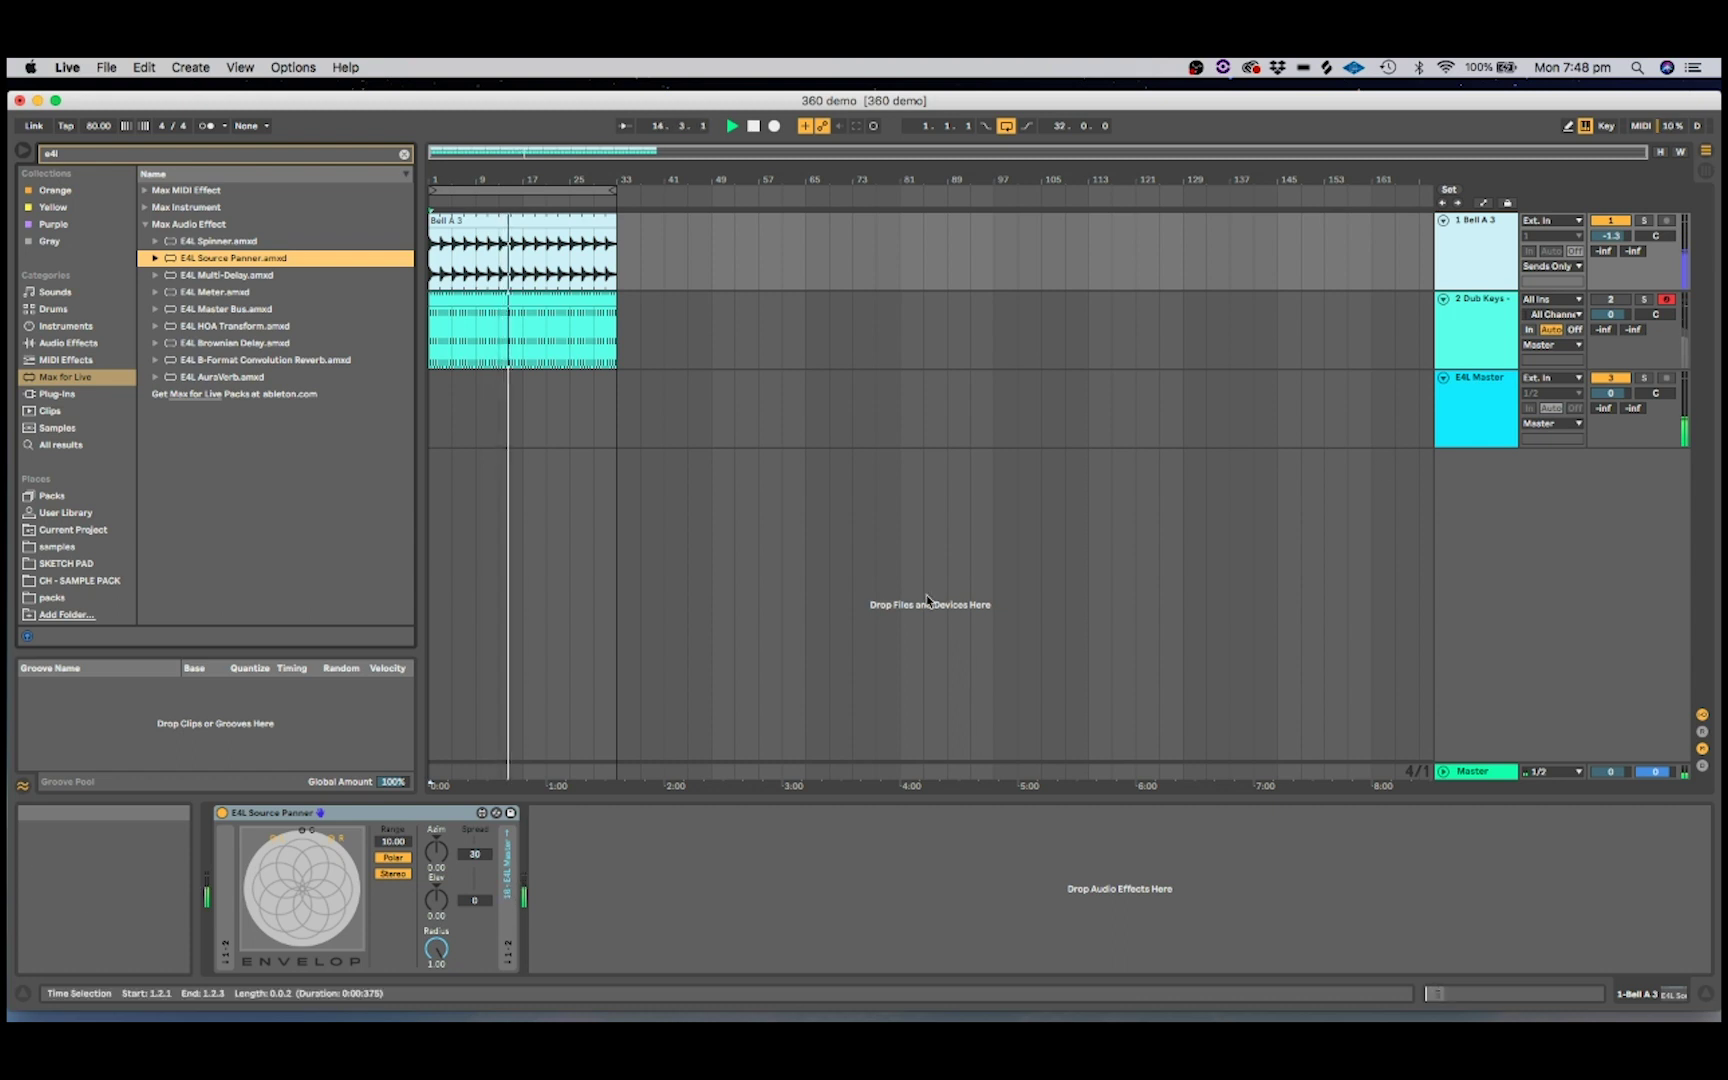
left_click(1645, 222)
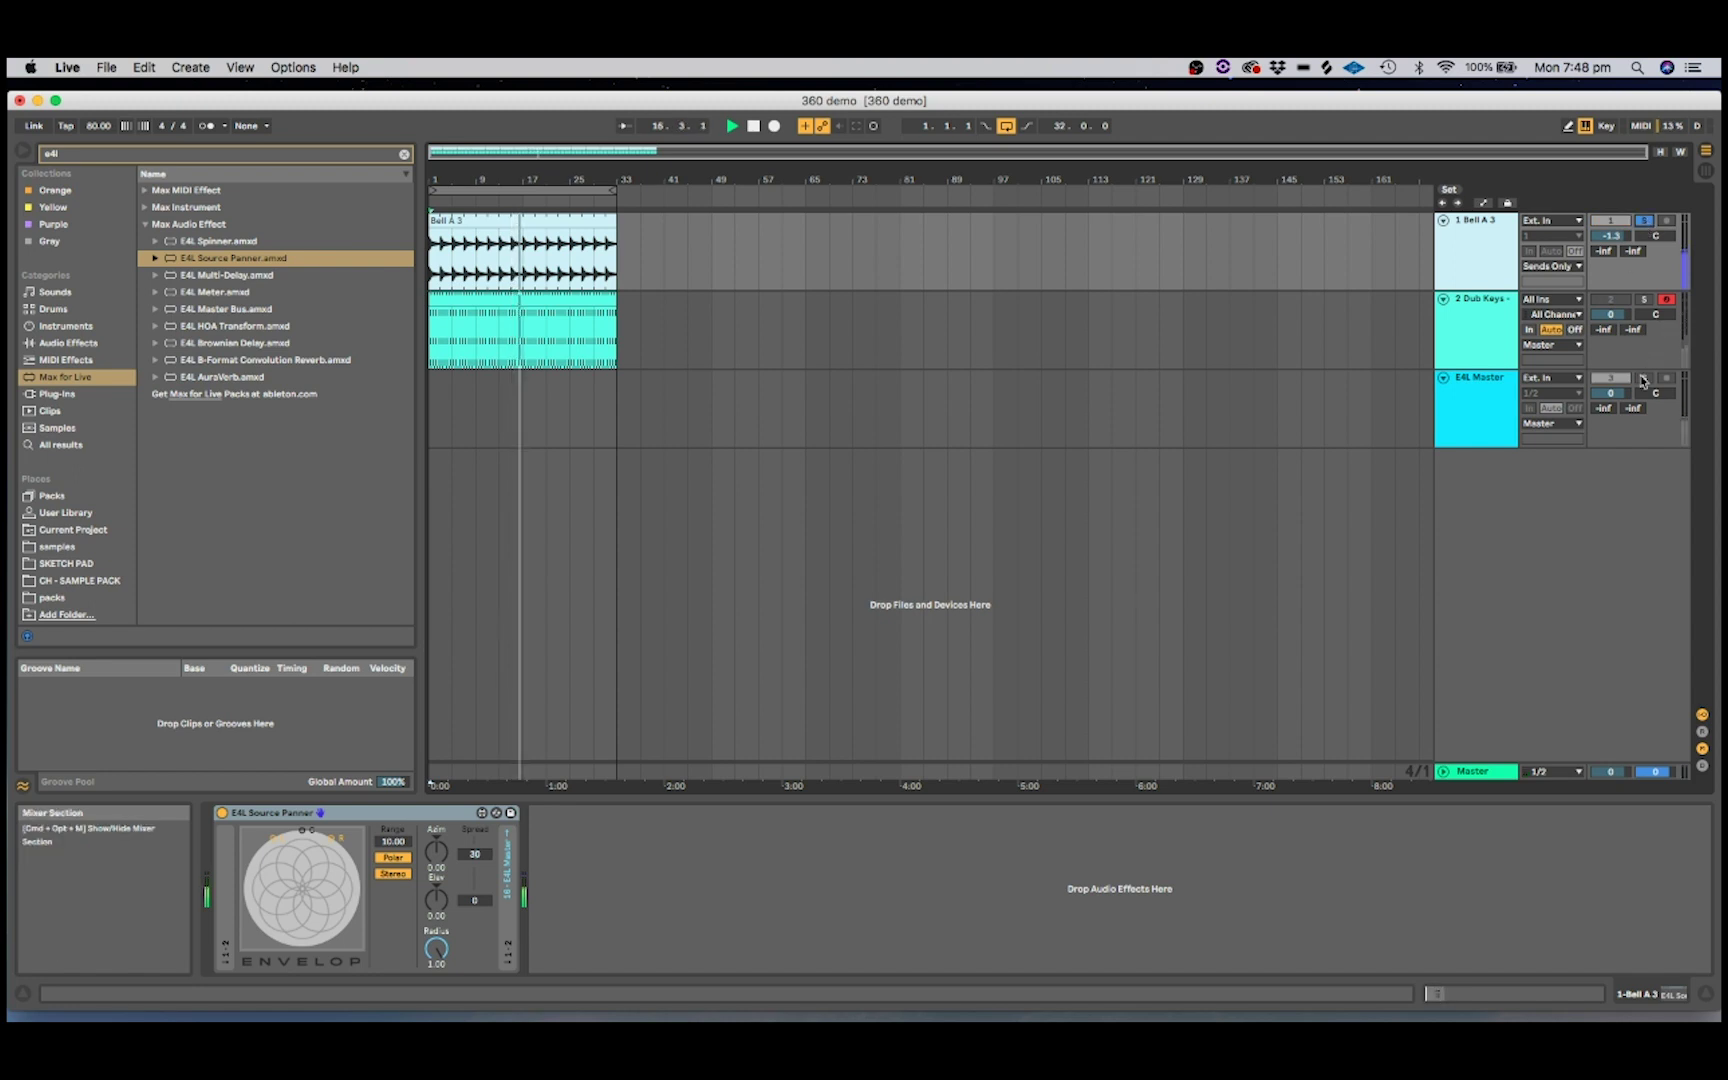
left_click(1643, 378)
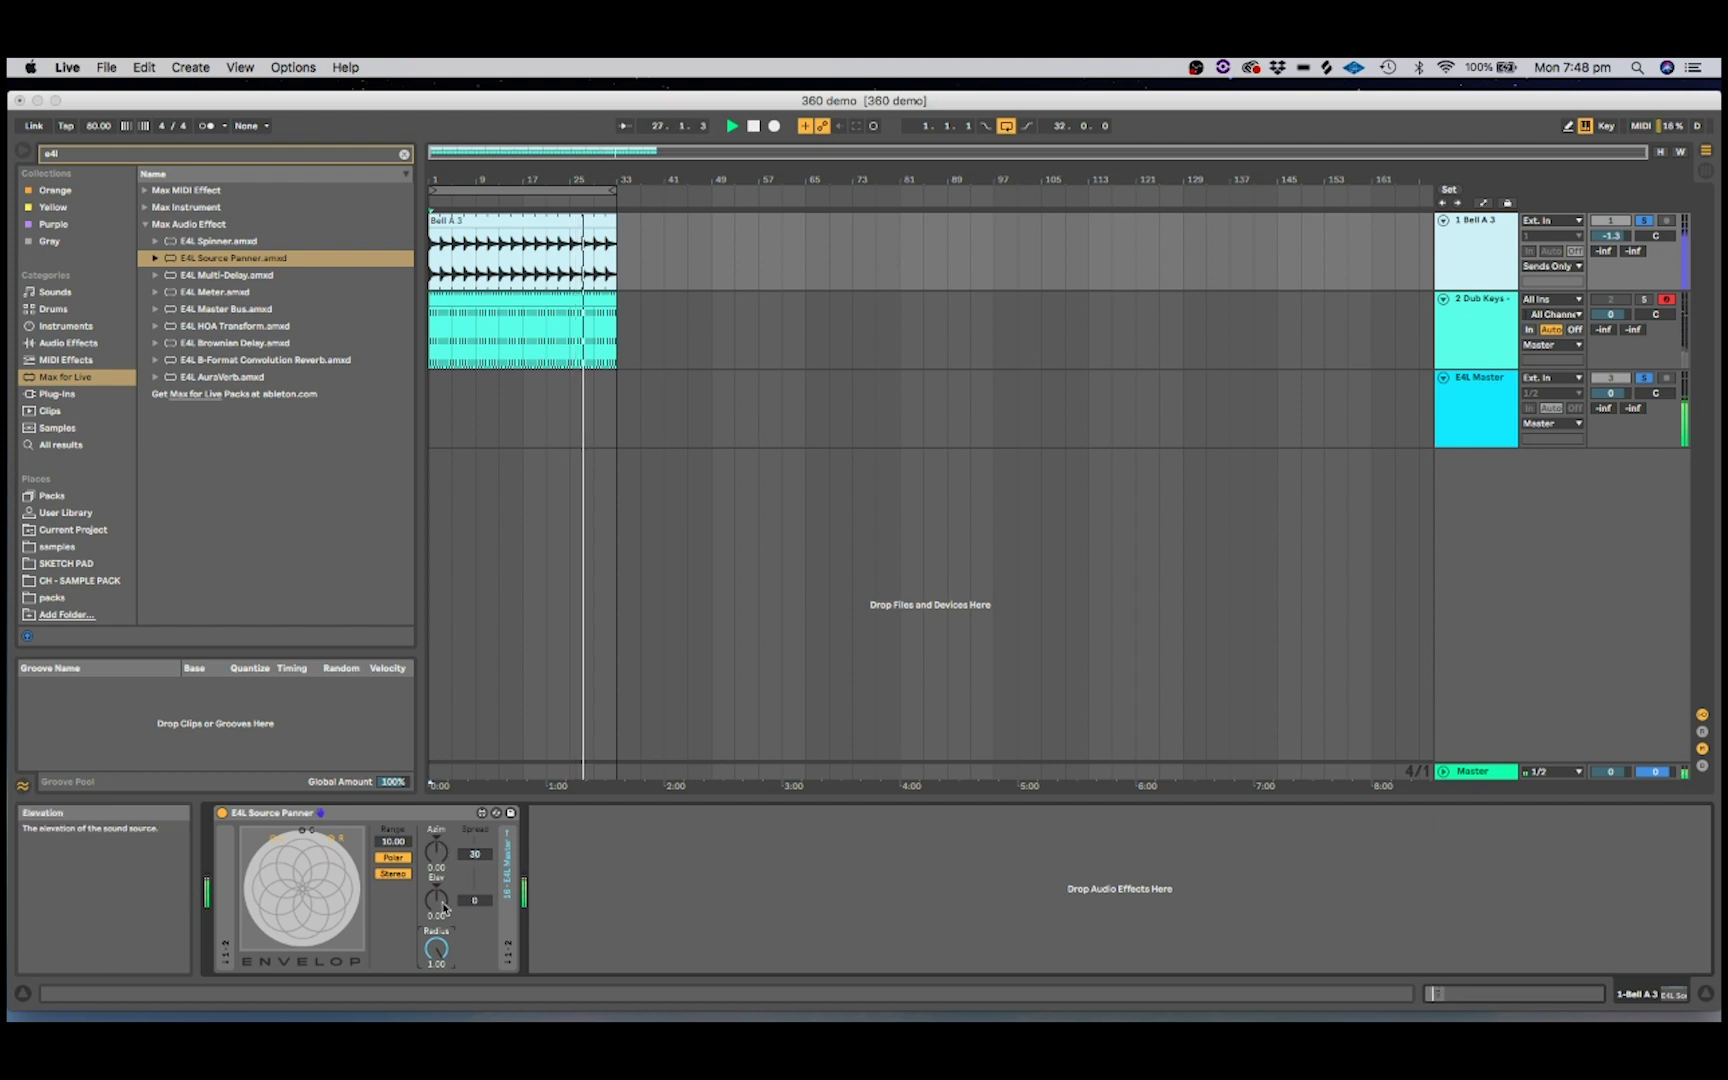
Step: Keep the Source Panner in Polar mode and sweep the Bell's azimuth up to about 45
left_click(390, 857)
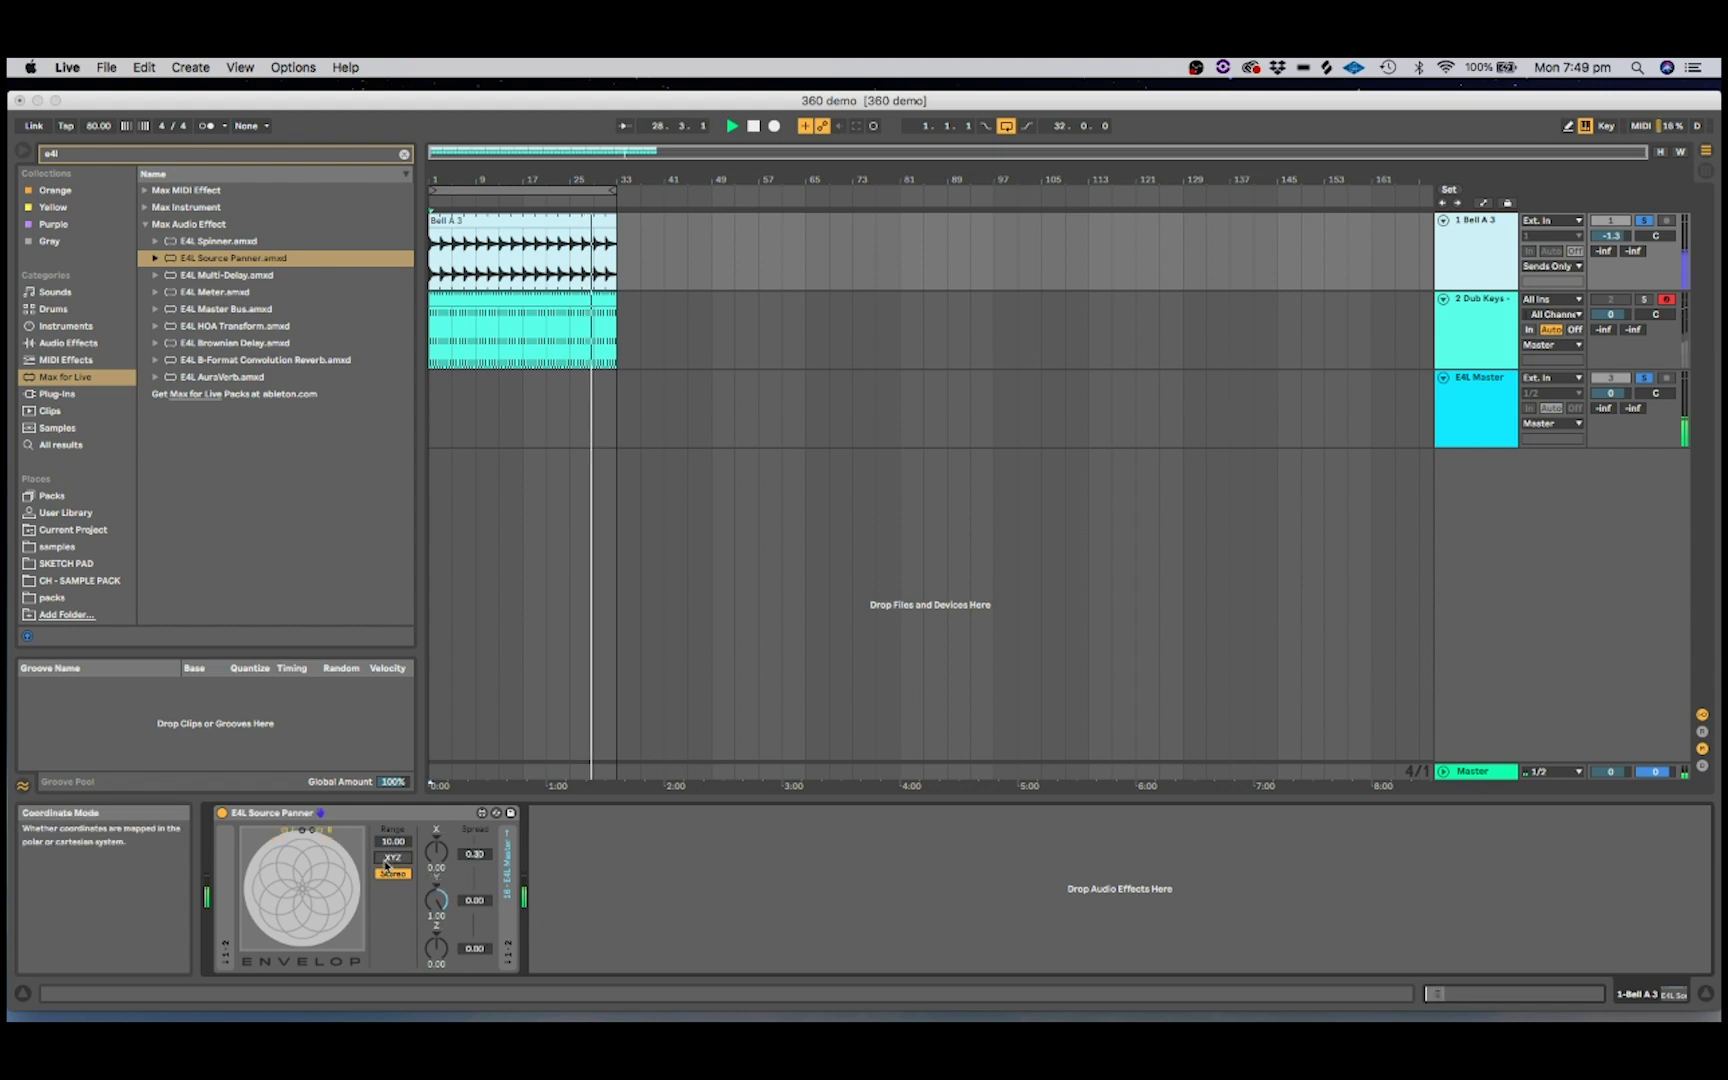
left_click(390, 858)
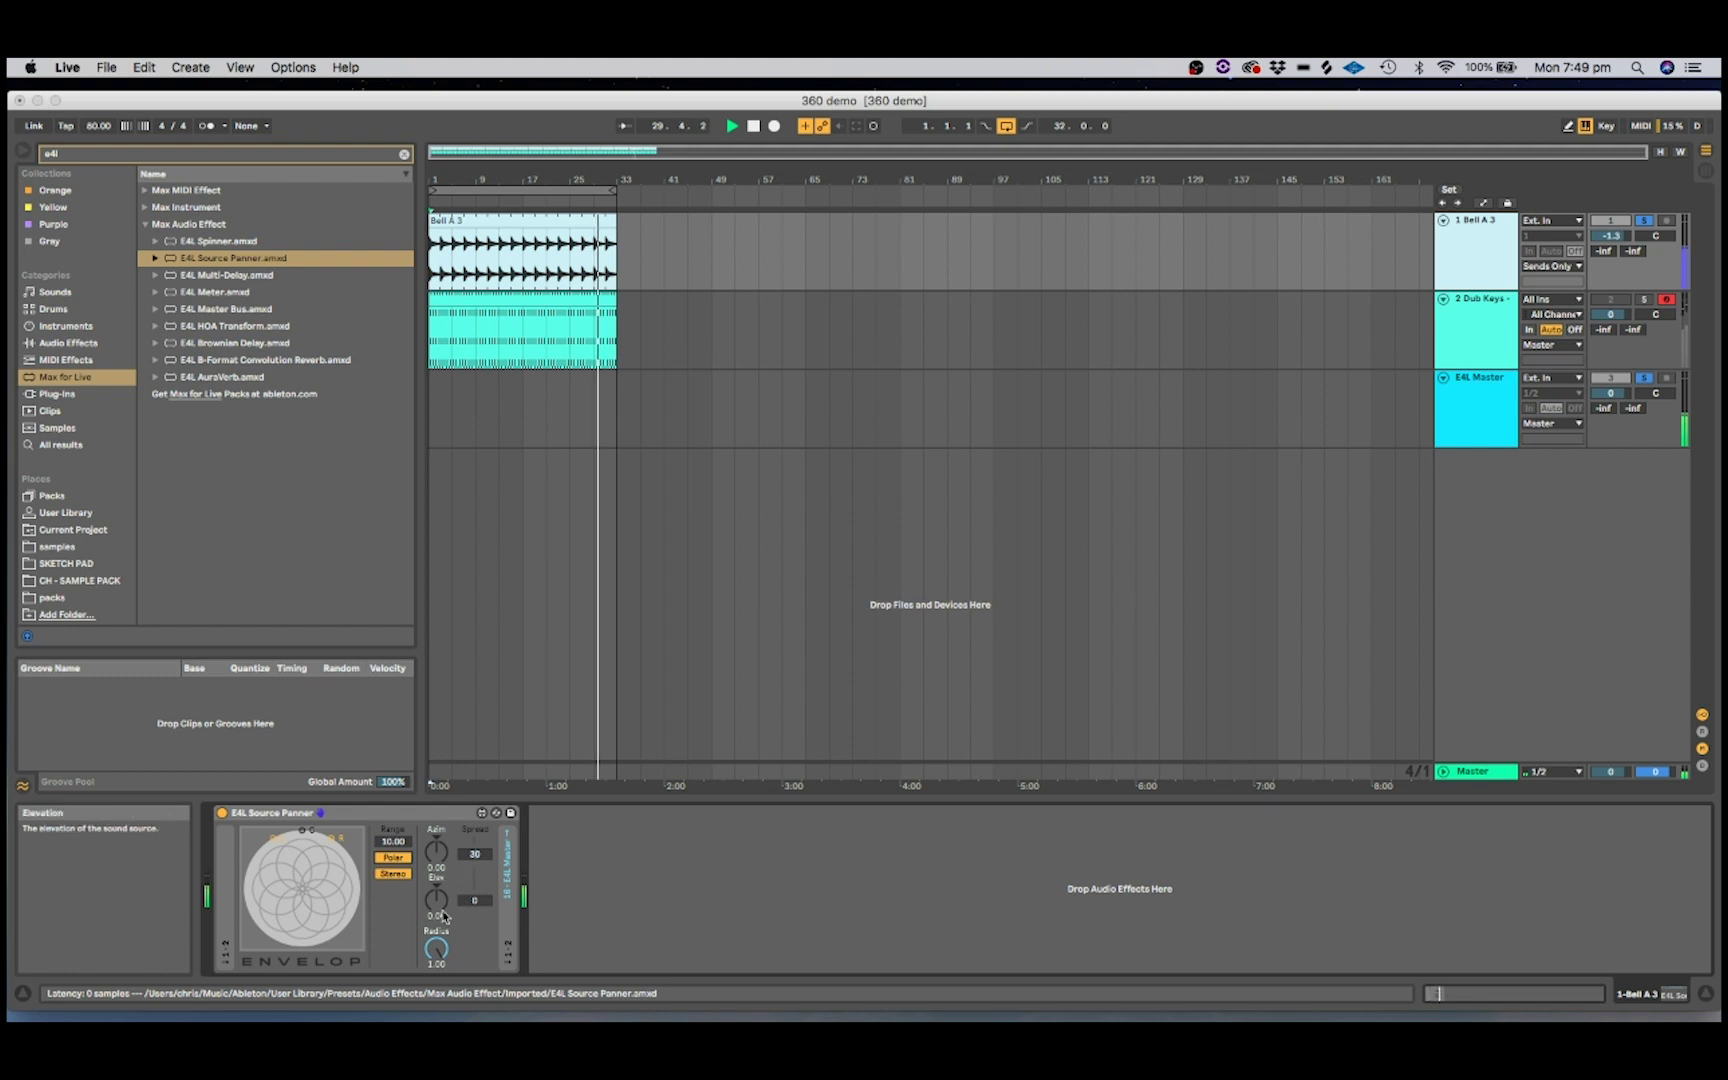
left_click_drag(436, 855, 436, 832)
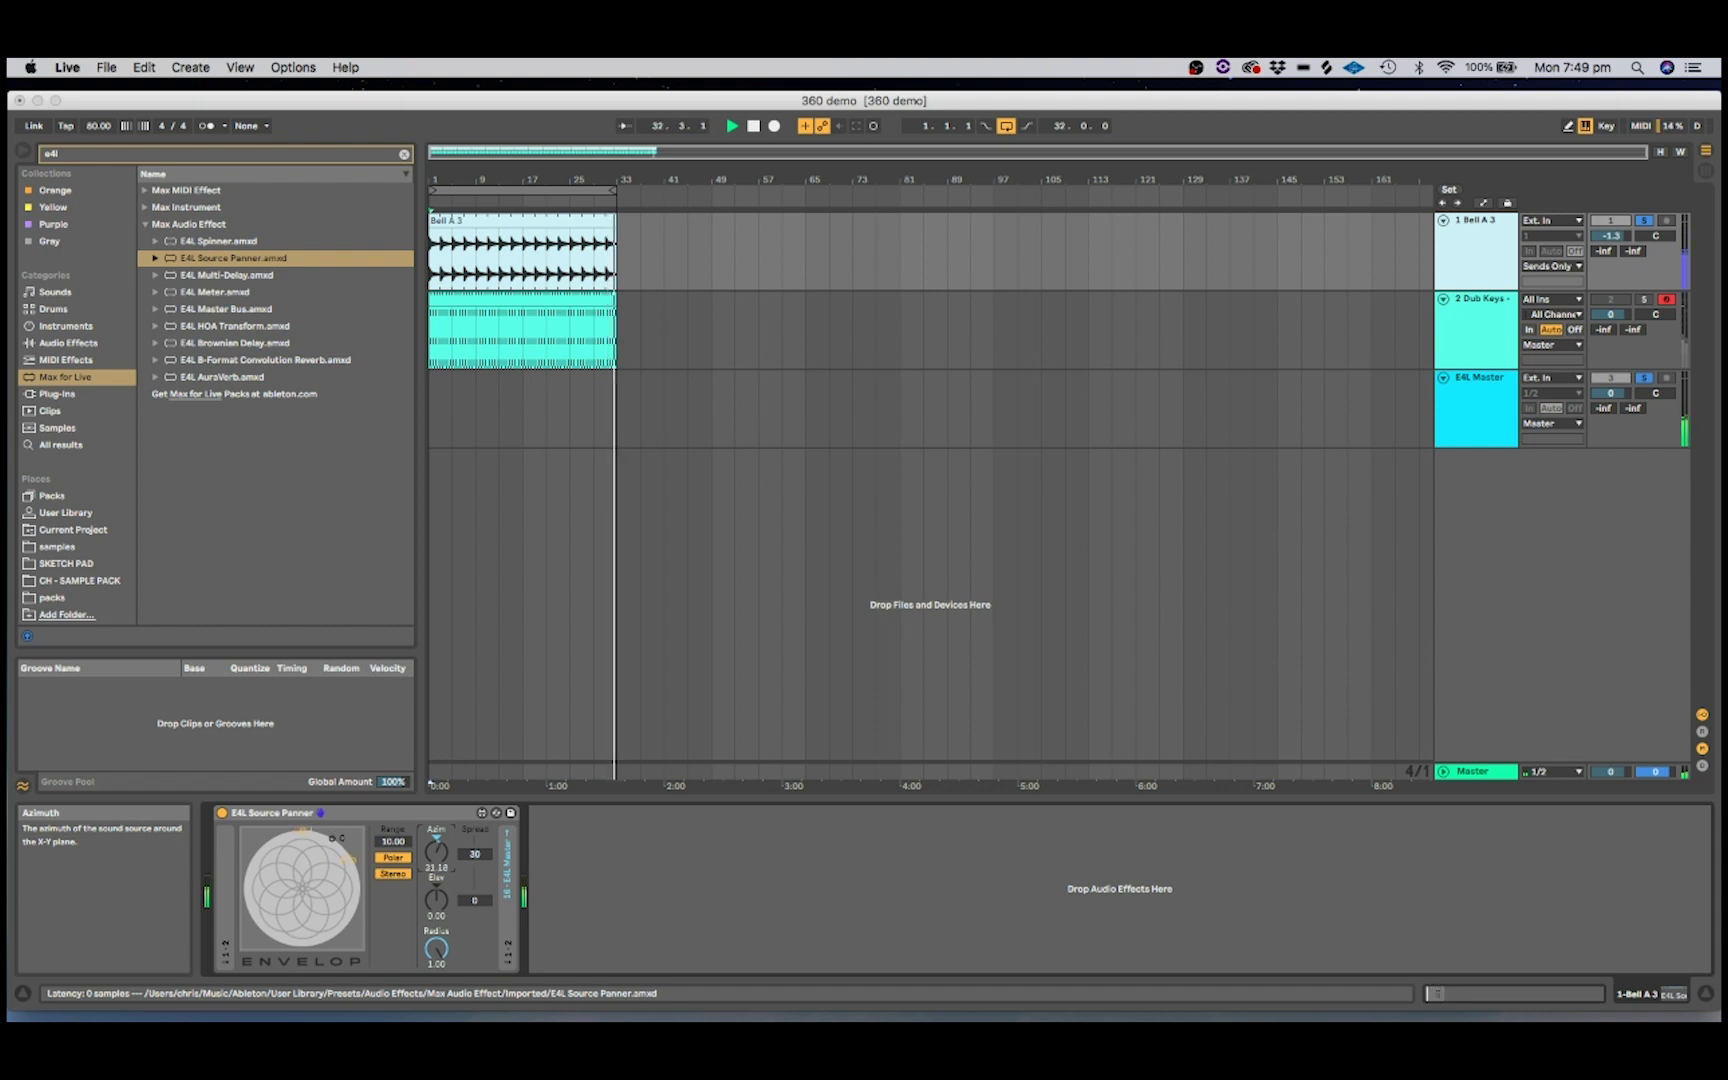
left_click_drag(436, 832, 436, 788)
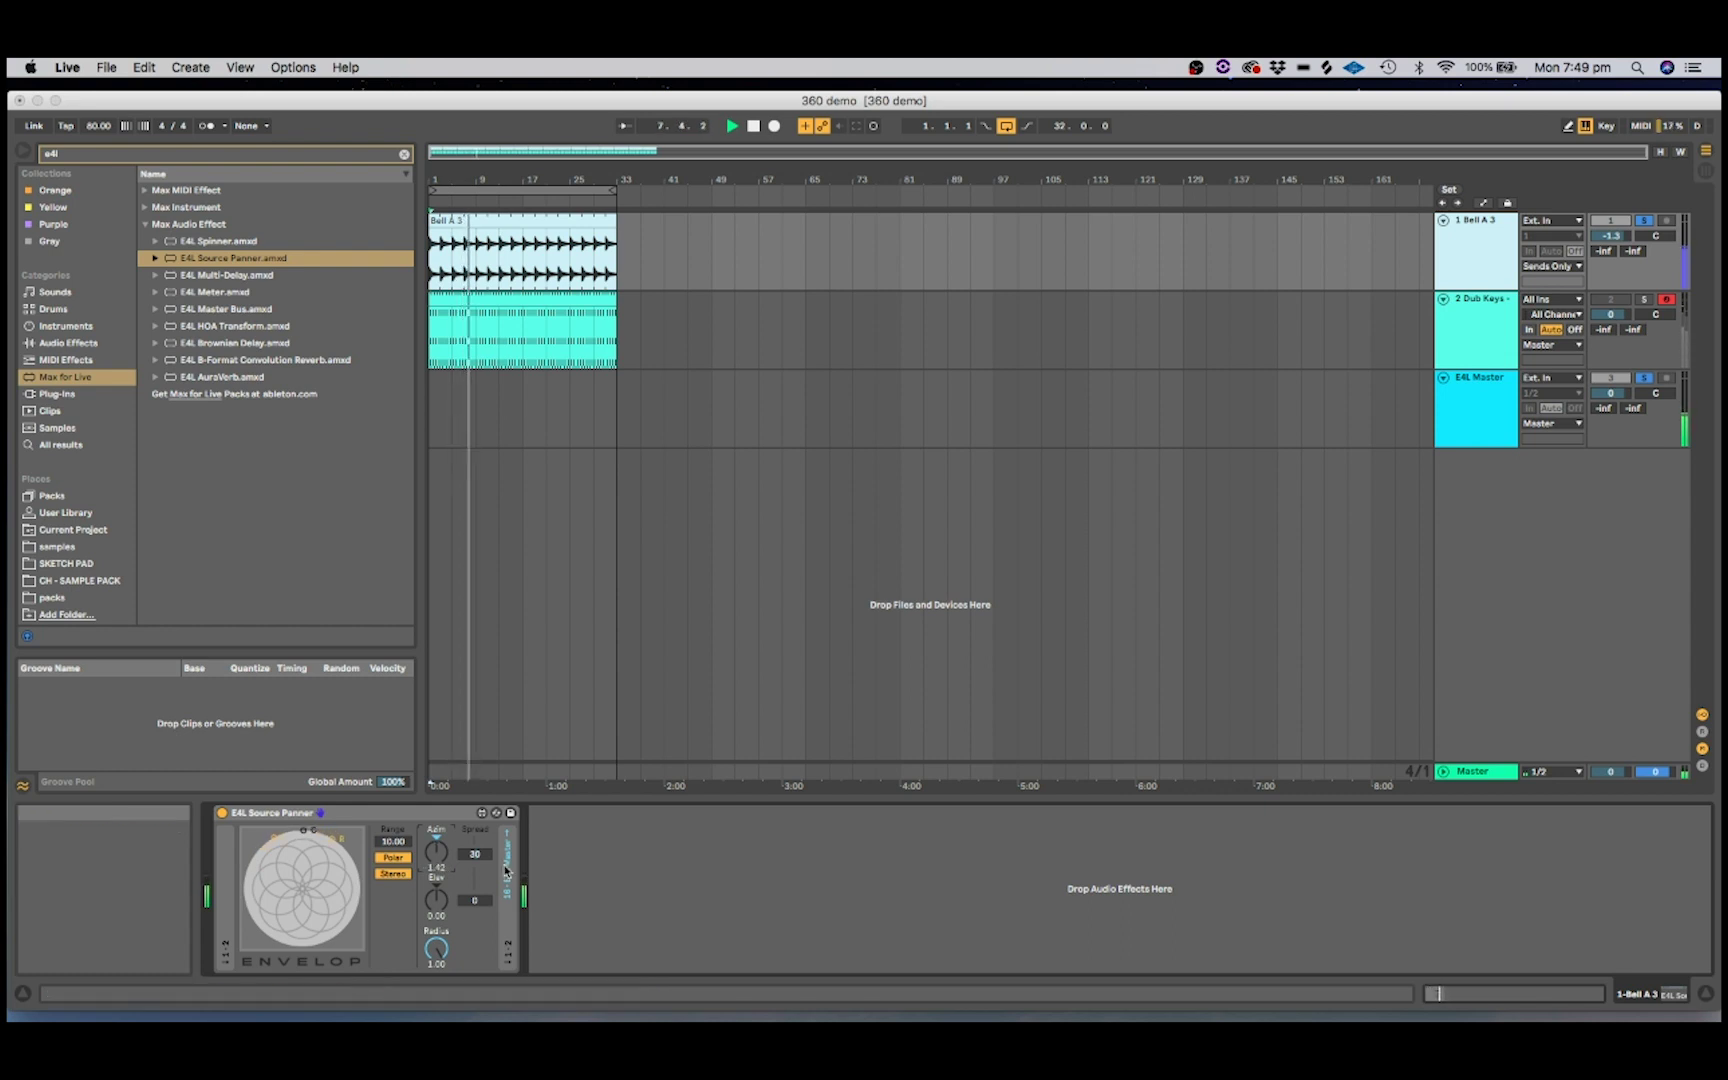
Step: Vary the Source Panner spread through 68 and 28, finishing at 23
left_click_drag(479, 858, 479, 820)
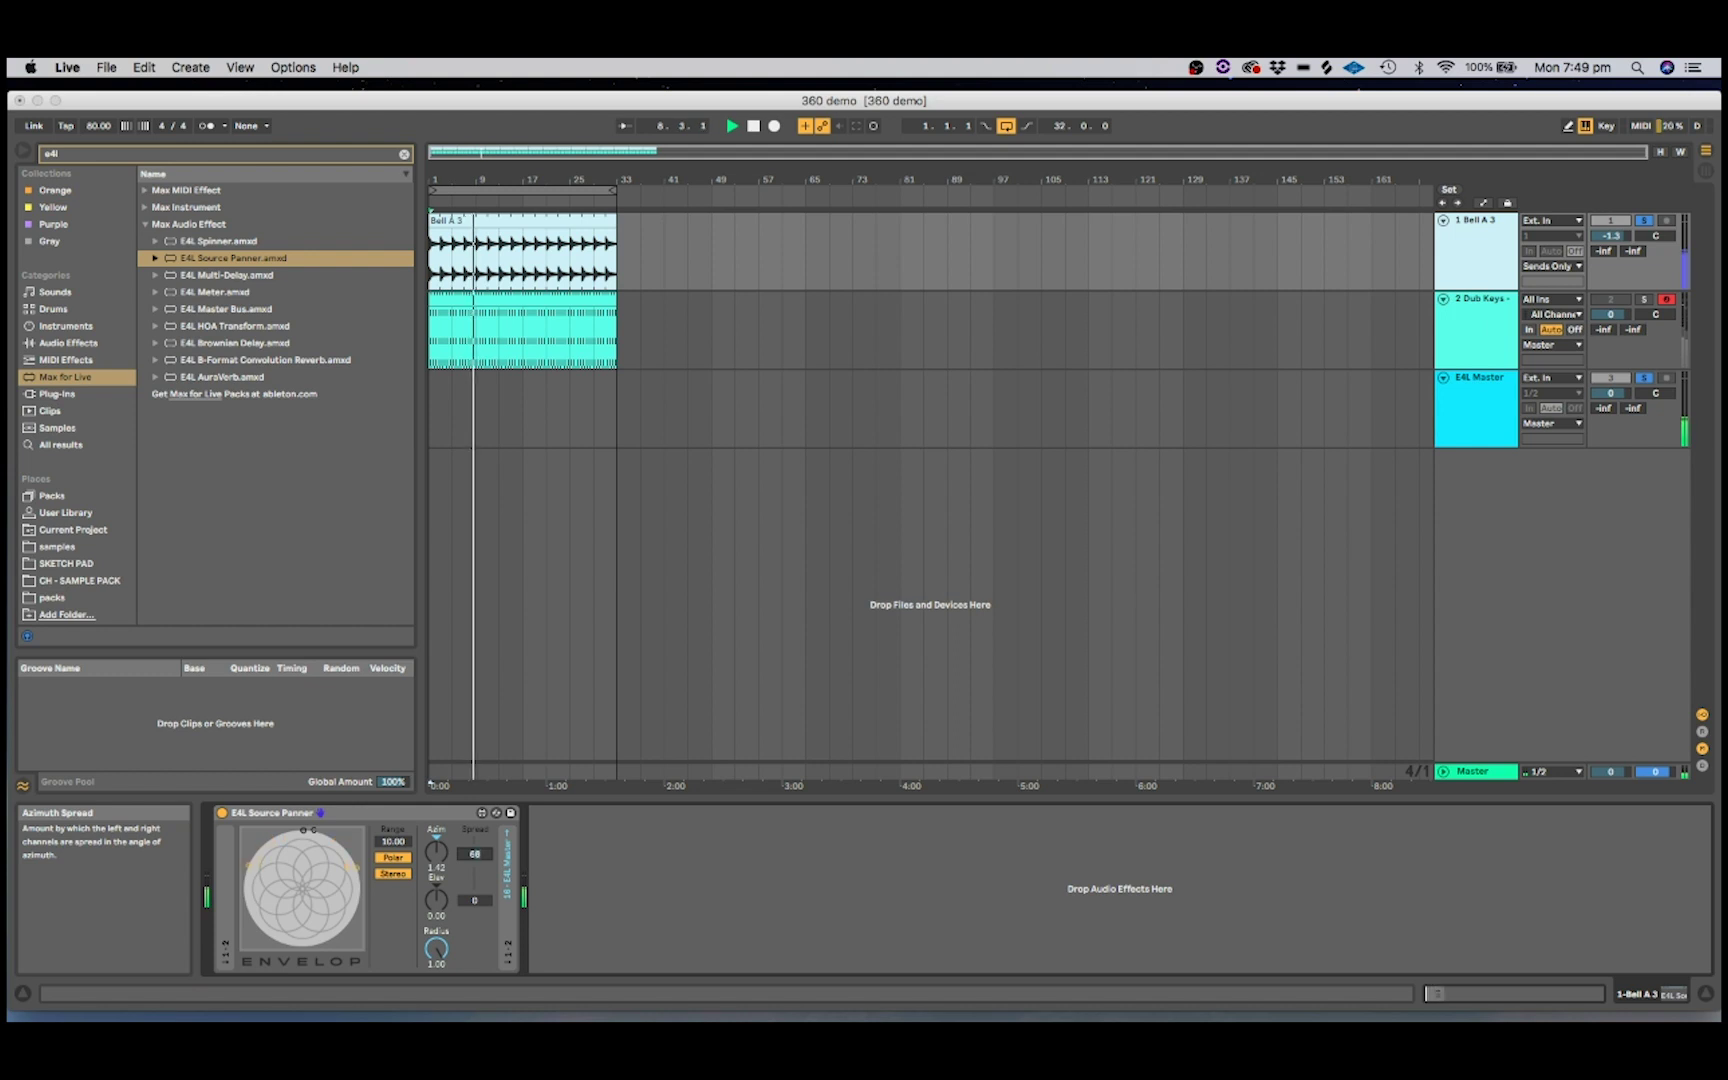
mouse_move(475, 854)
left_mouse_down()
mouse_move(475, 894)
mouse_move(475, 874)
left_mouse_up()
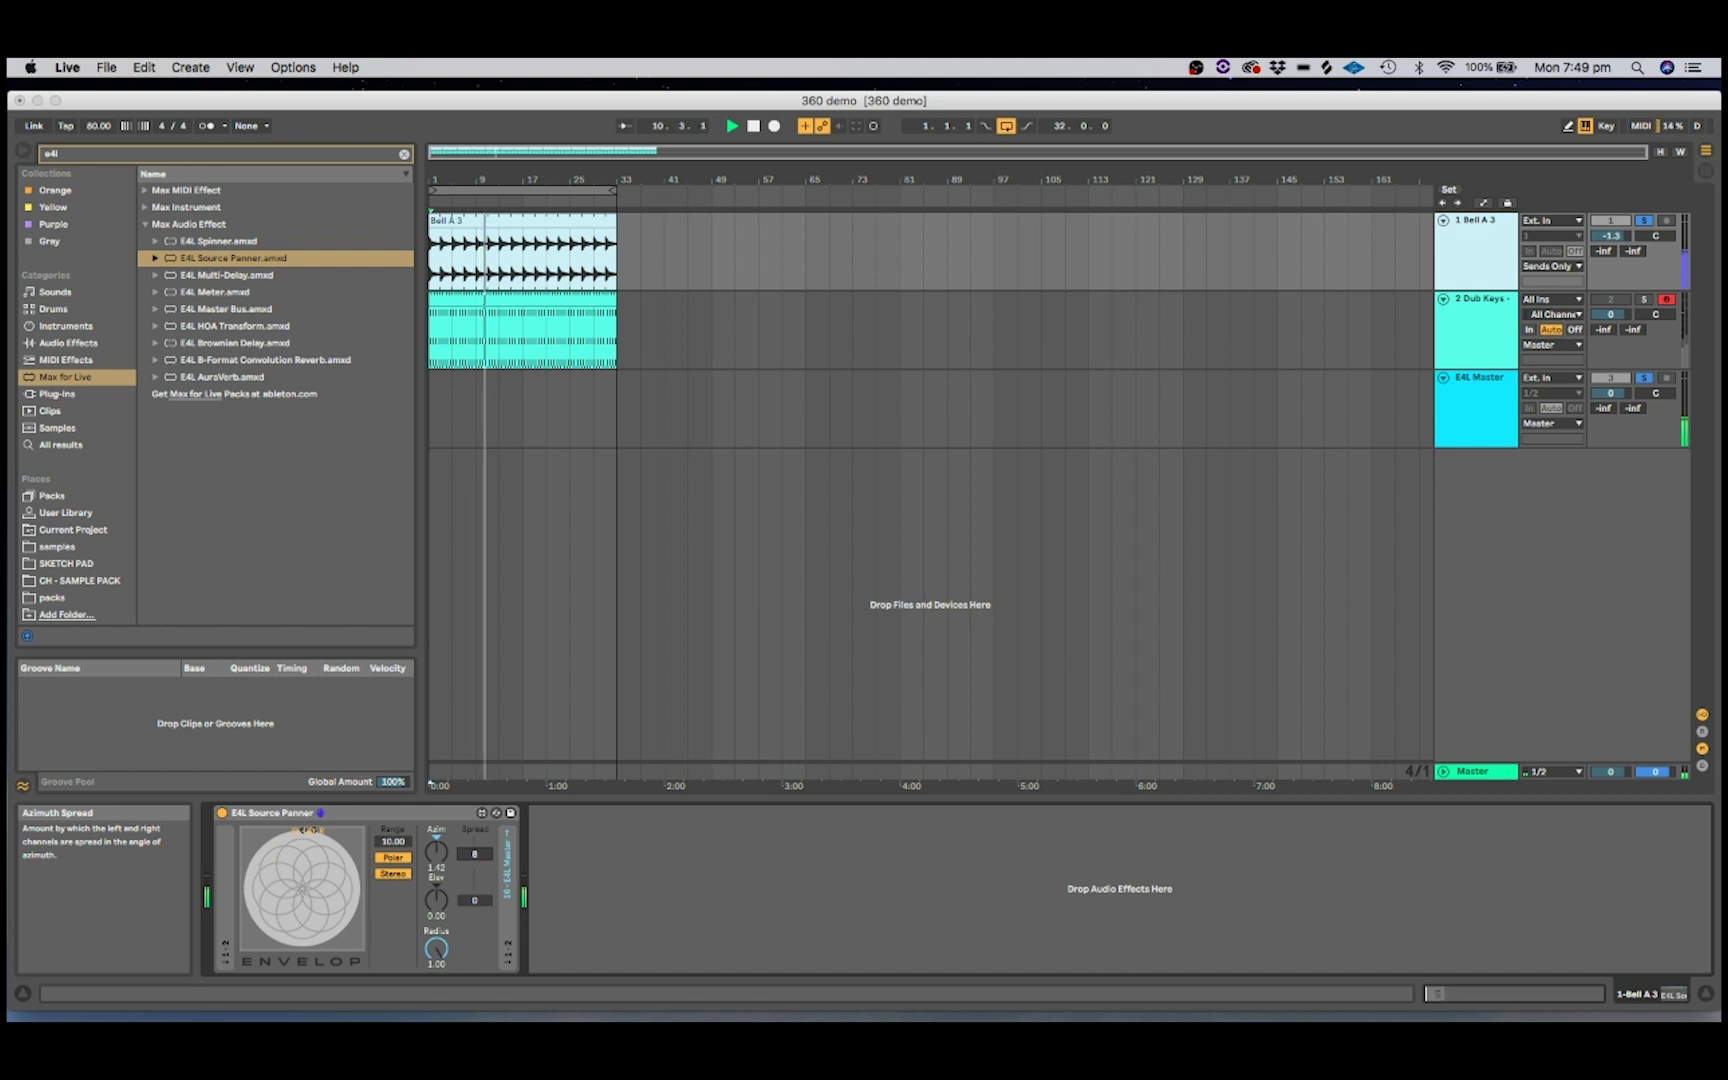
left_click_drag(475, 856, 475, 841)
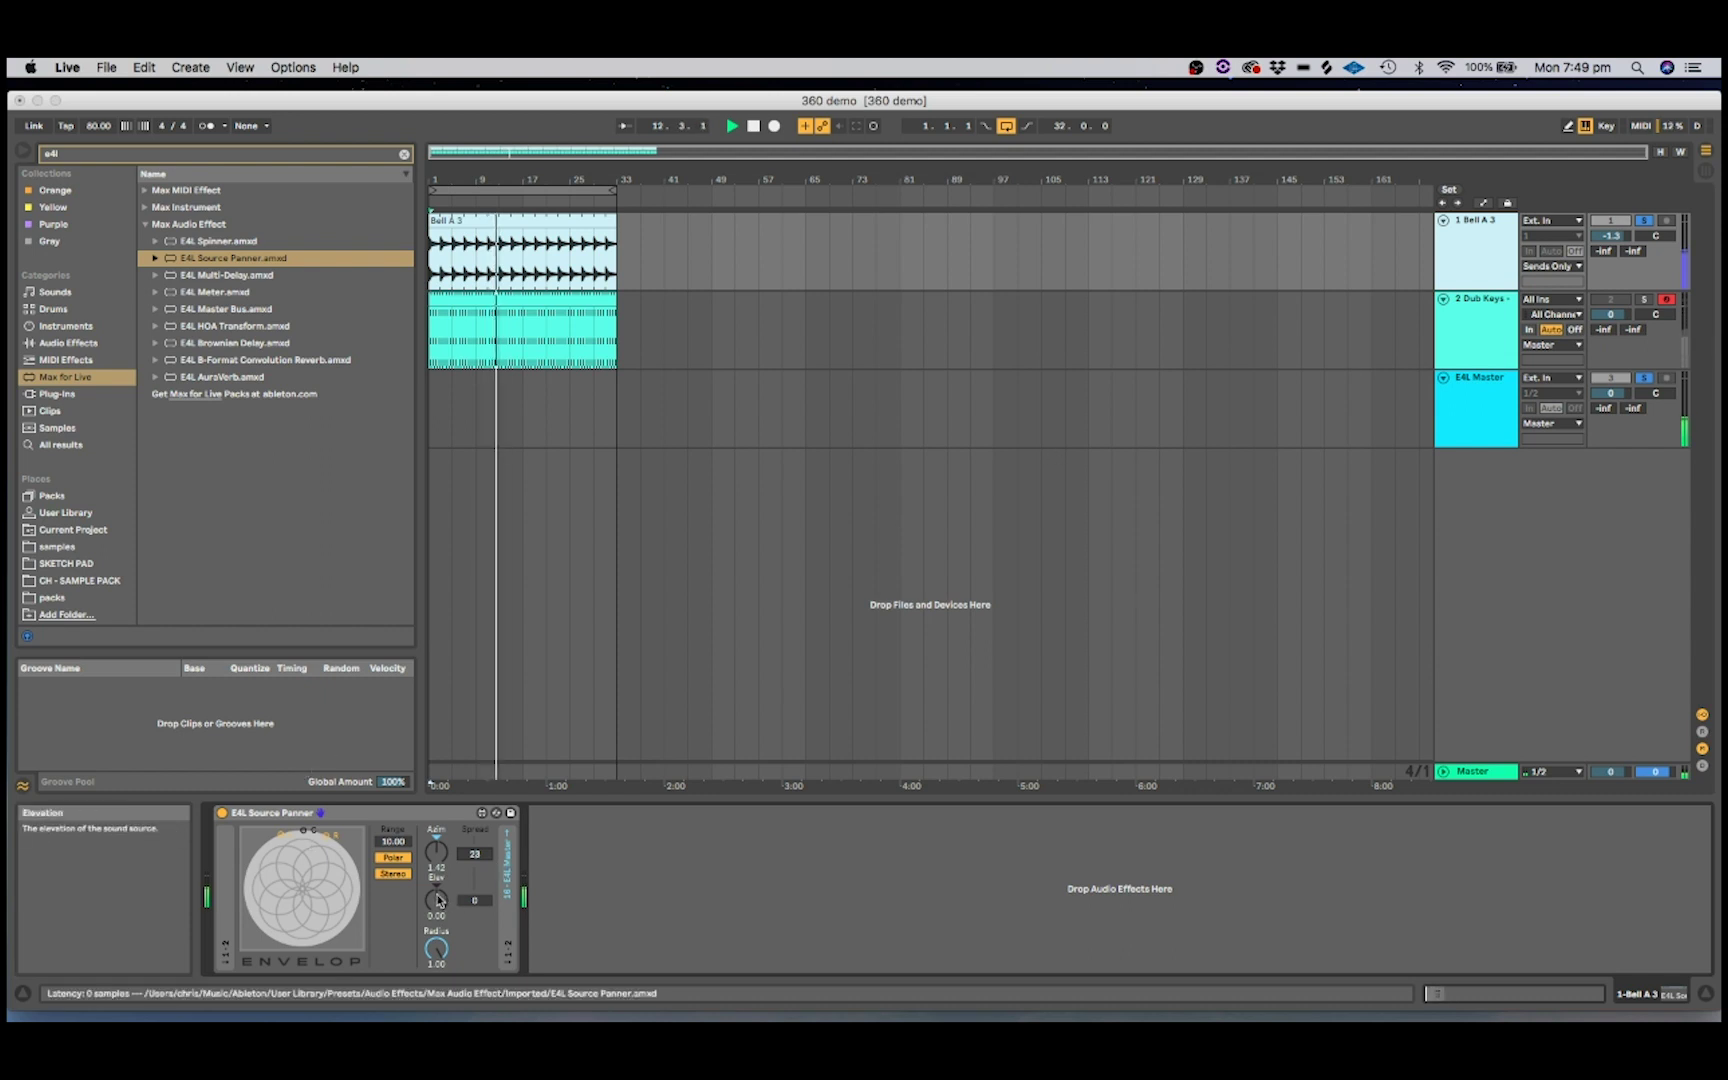
Step: Sweep the Bell's azimuth and elevation during playback, ending at azimuth 72.28, elevation 3.14
left_click_drag(436, 852, 436, 830)
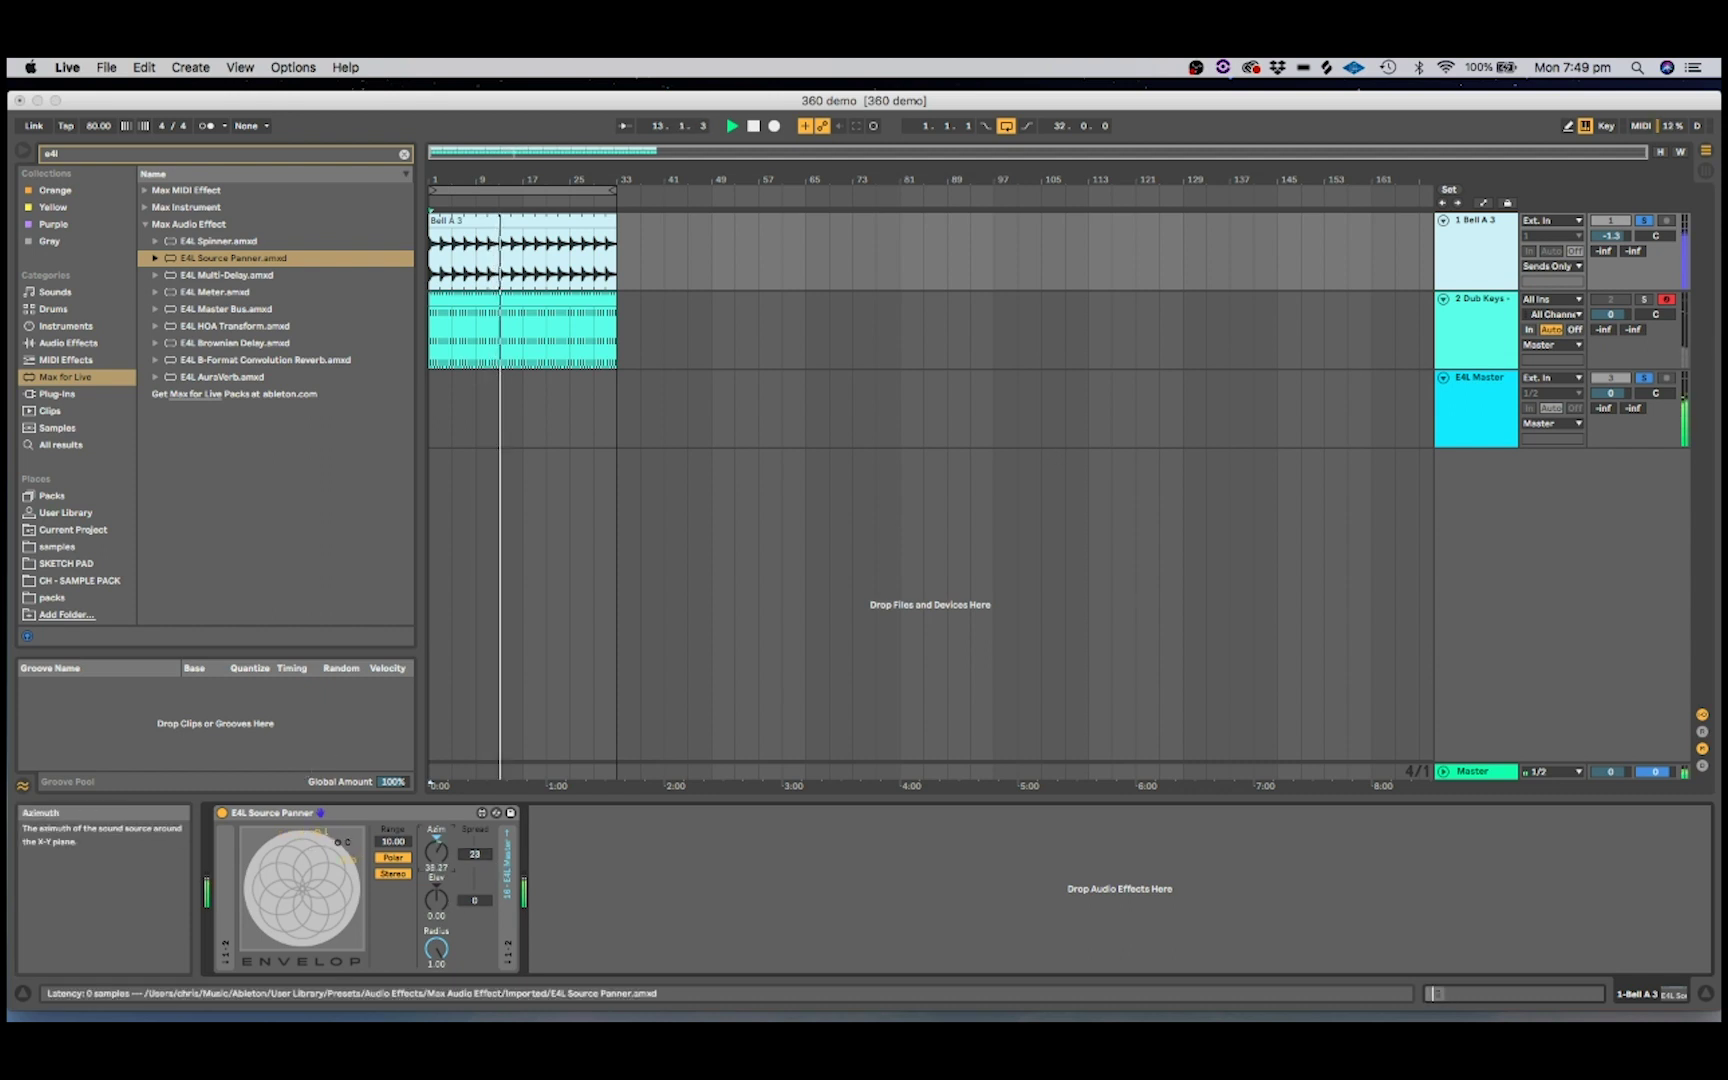
left_click_drag(436, 898, 436, 841)
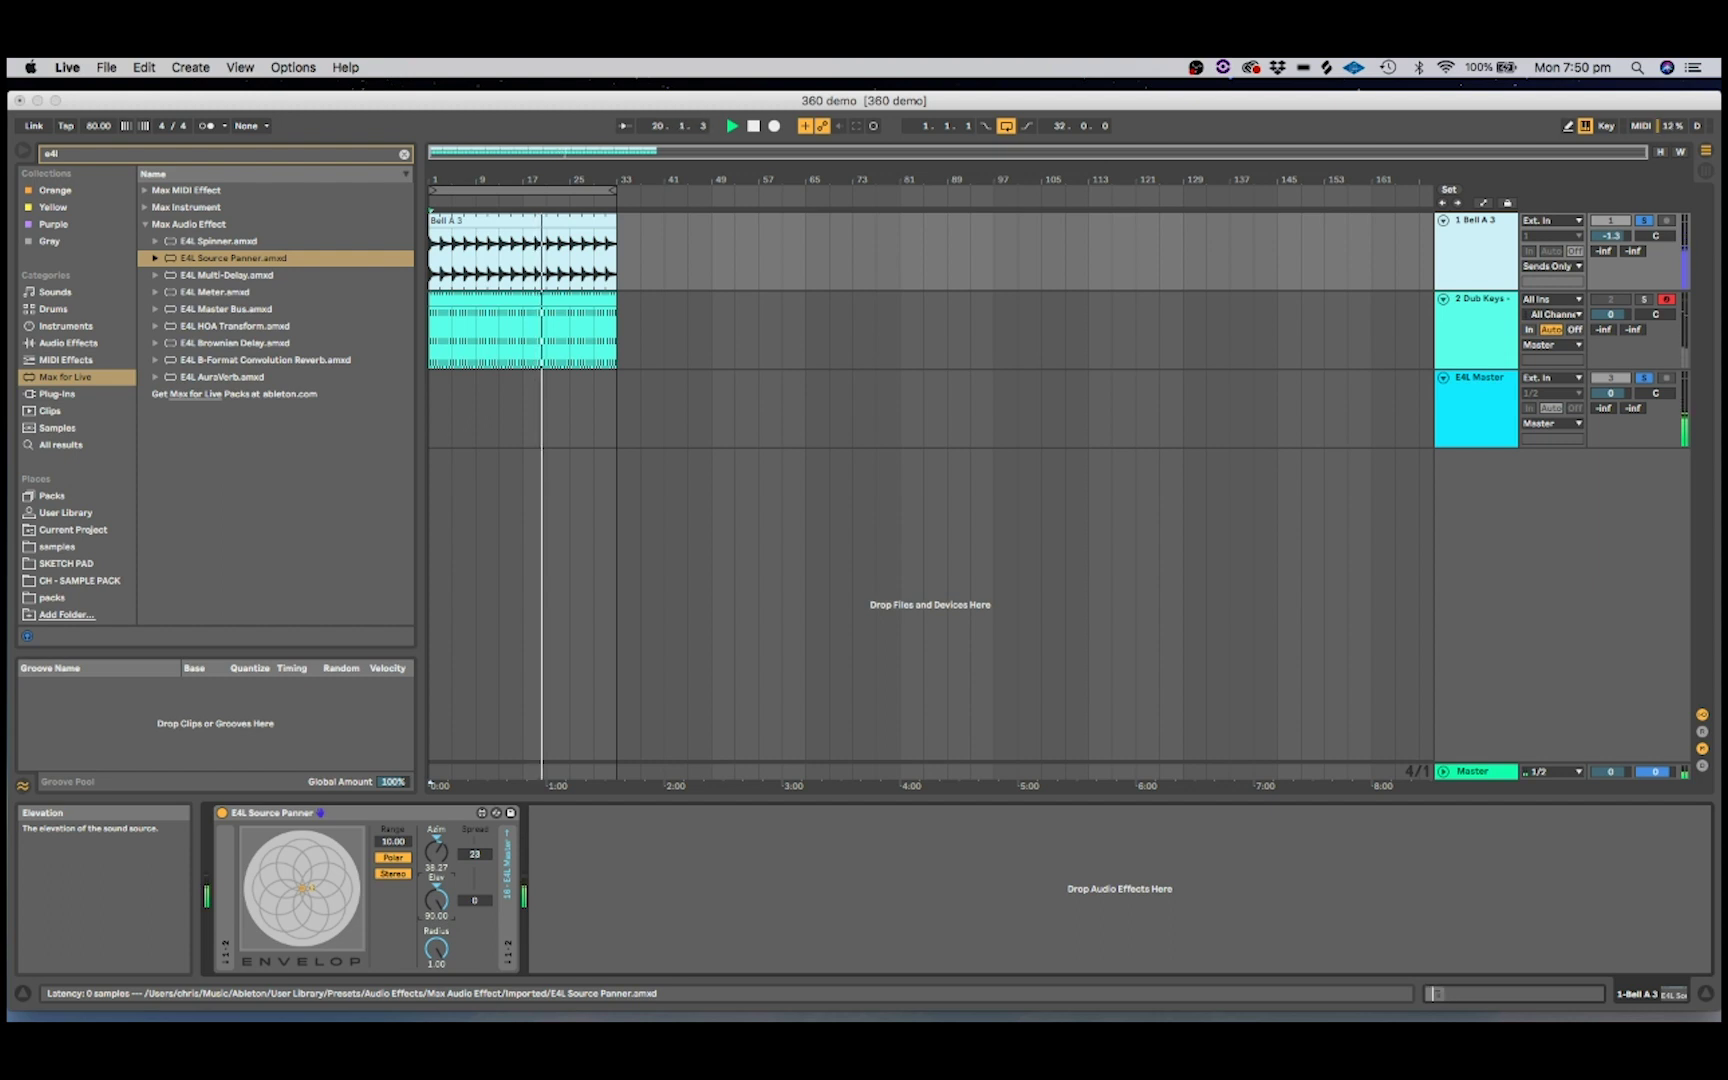
left_click_drag(436, 898, 441, 908)
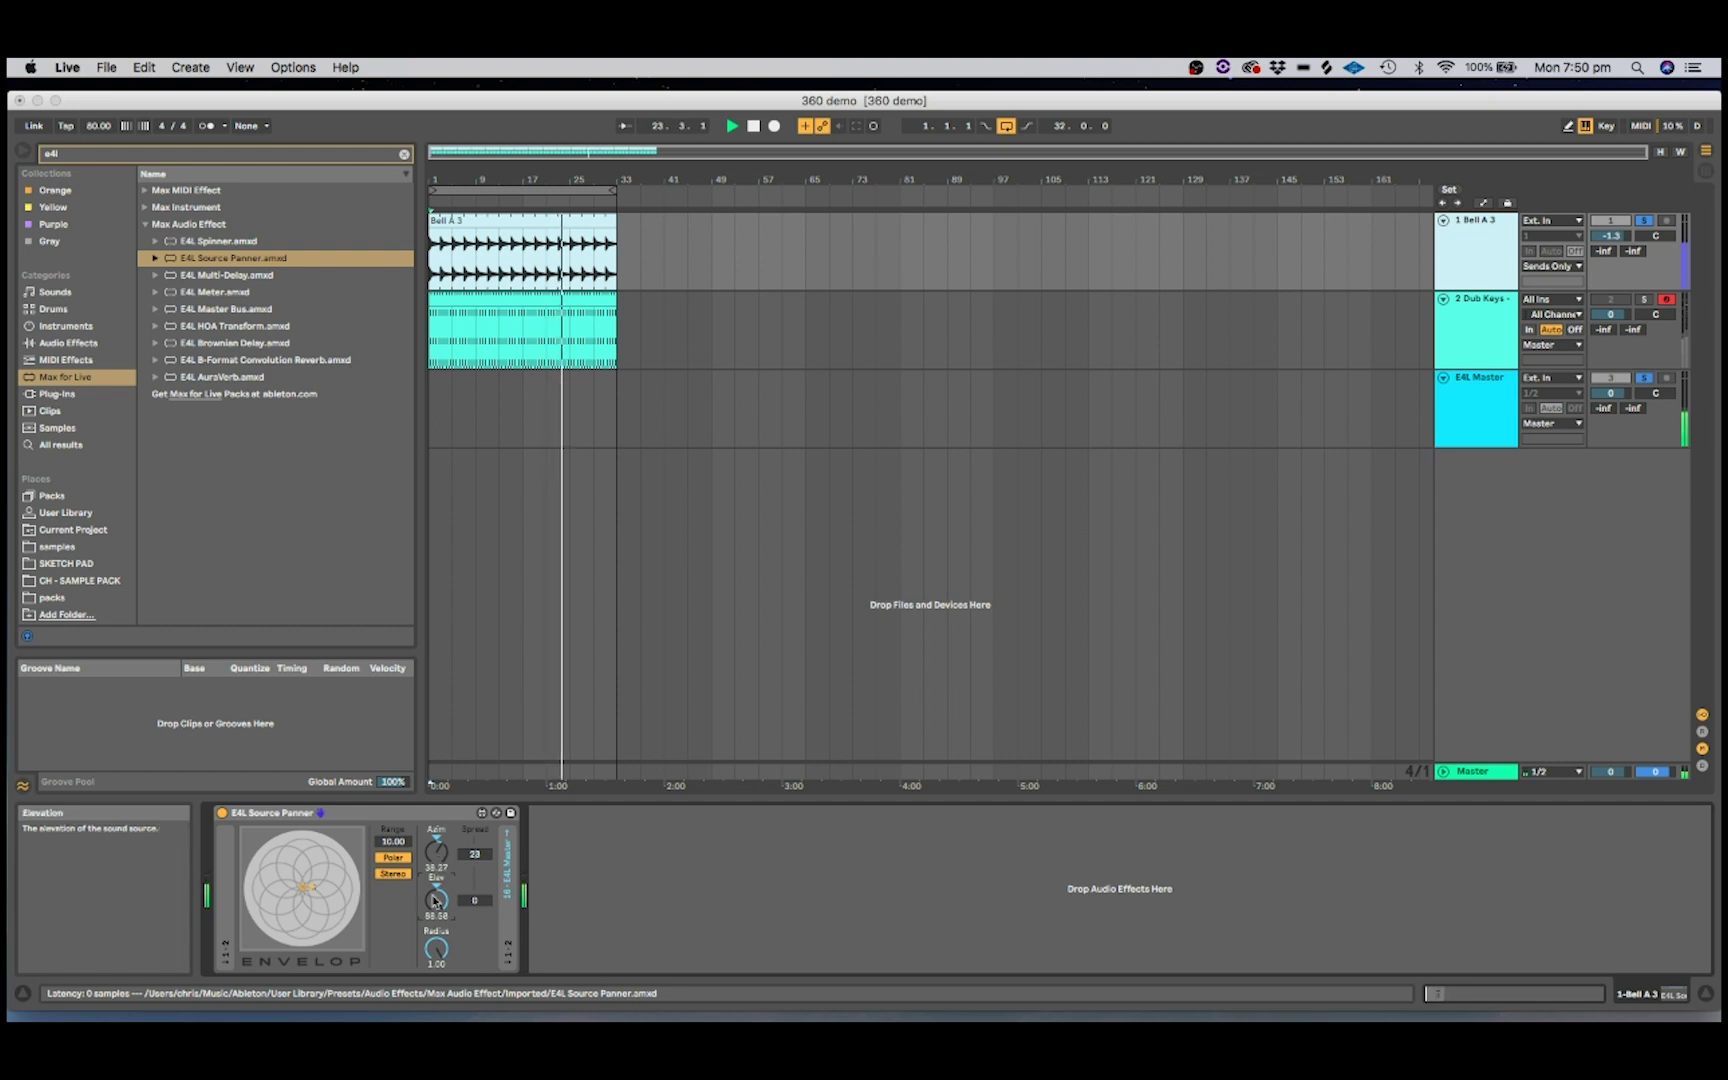
left_click_drag(436, 900, 436, 1070)
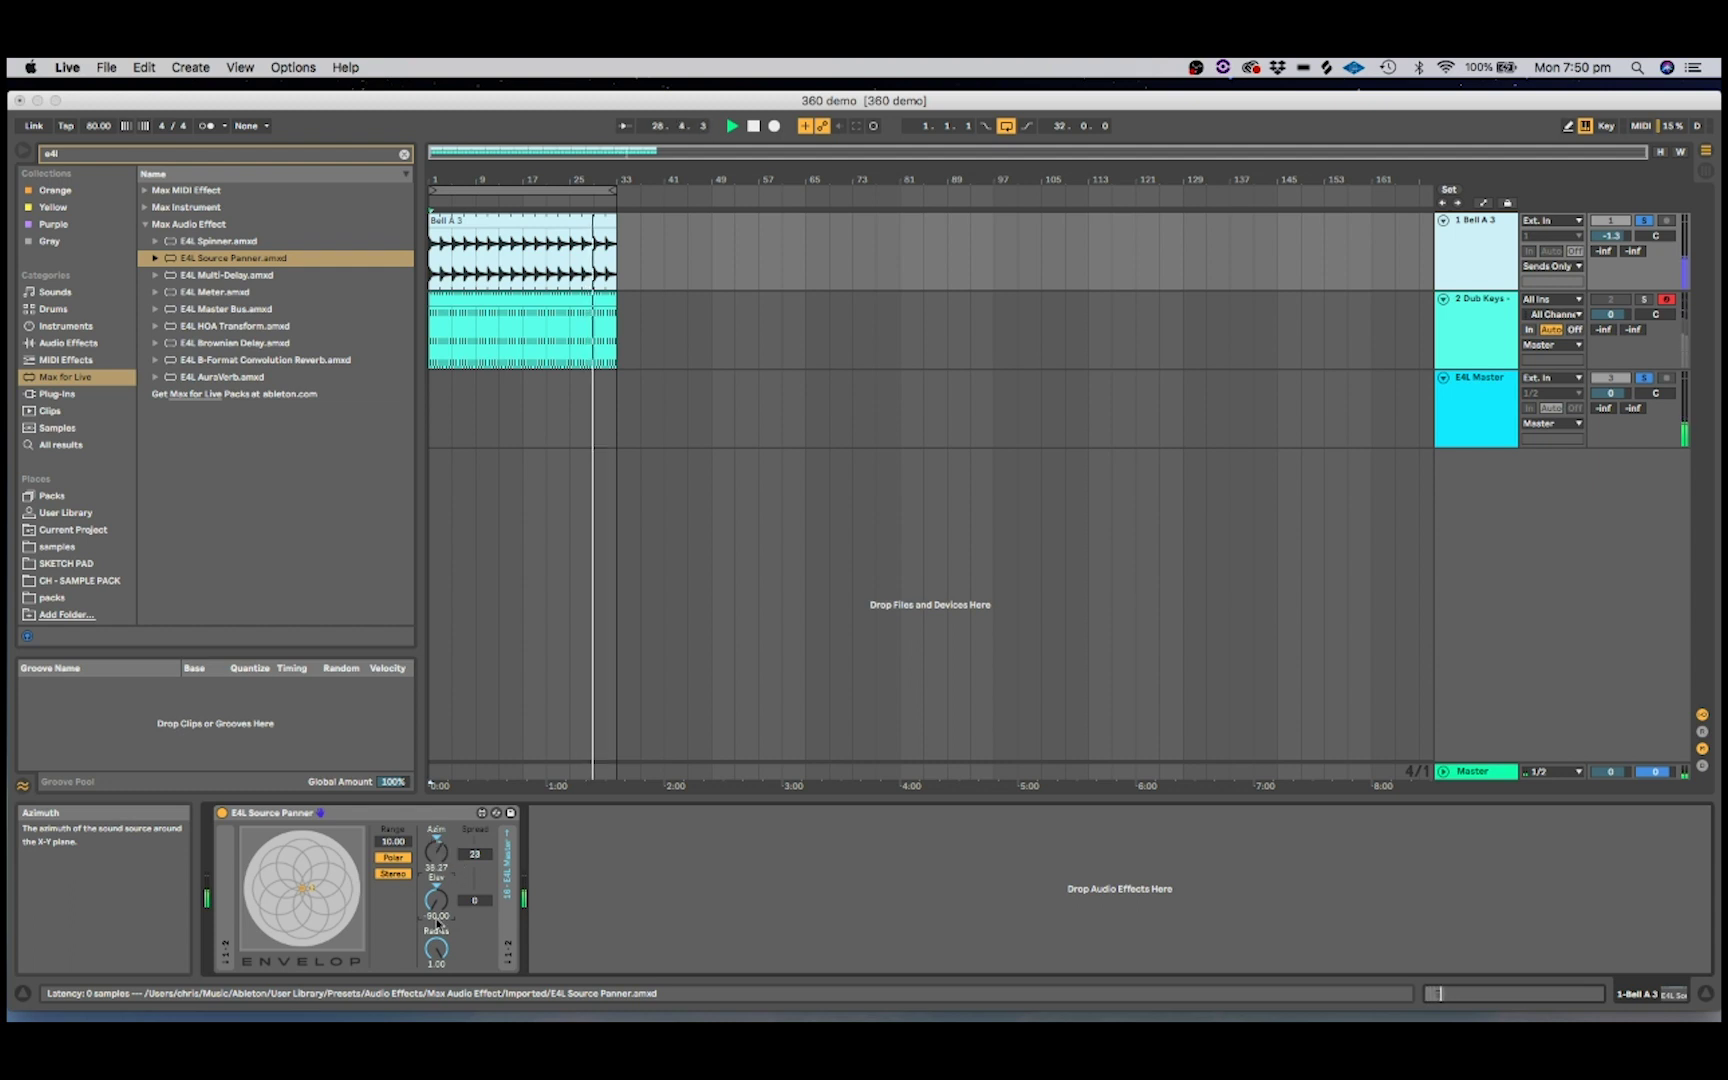
left_click_drag(436, 900, 436, 830)
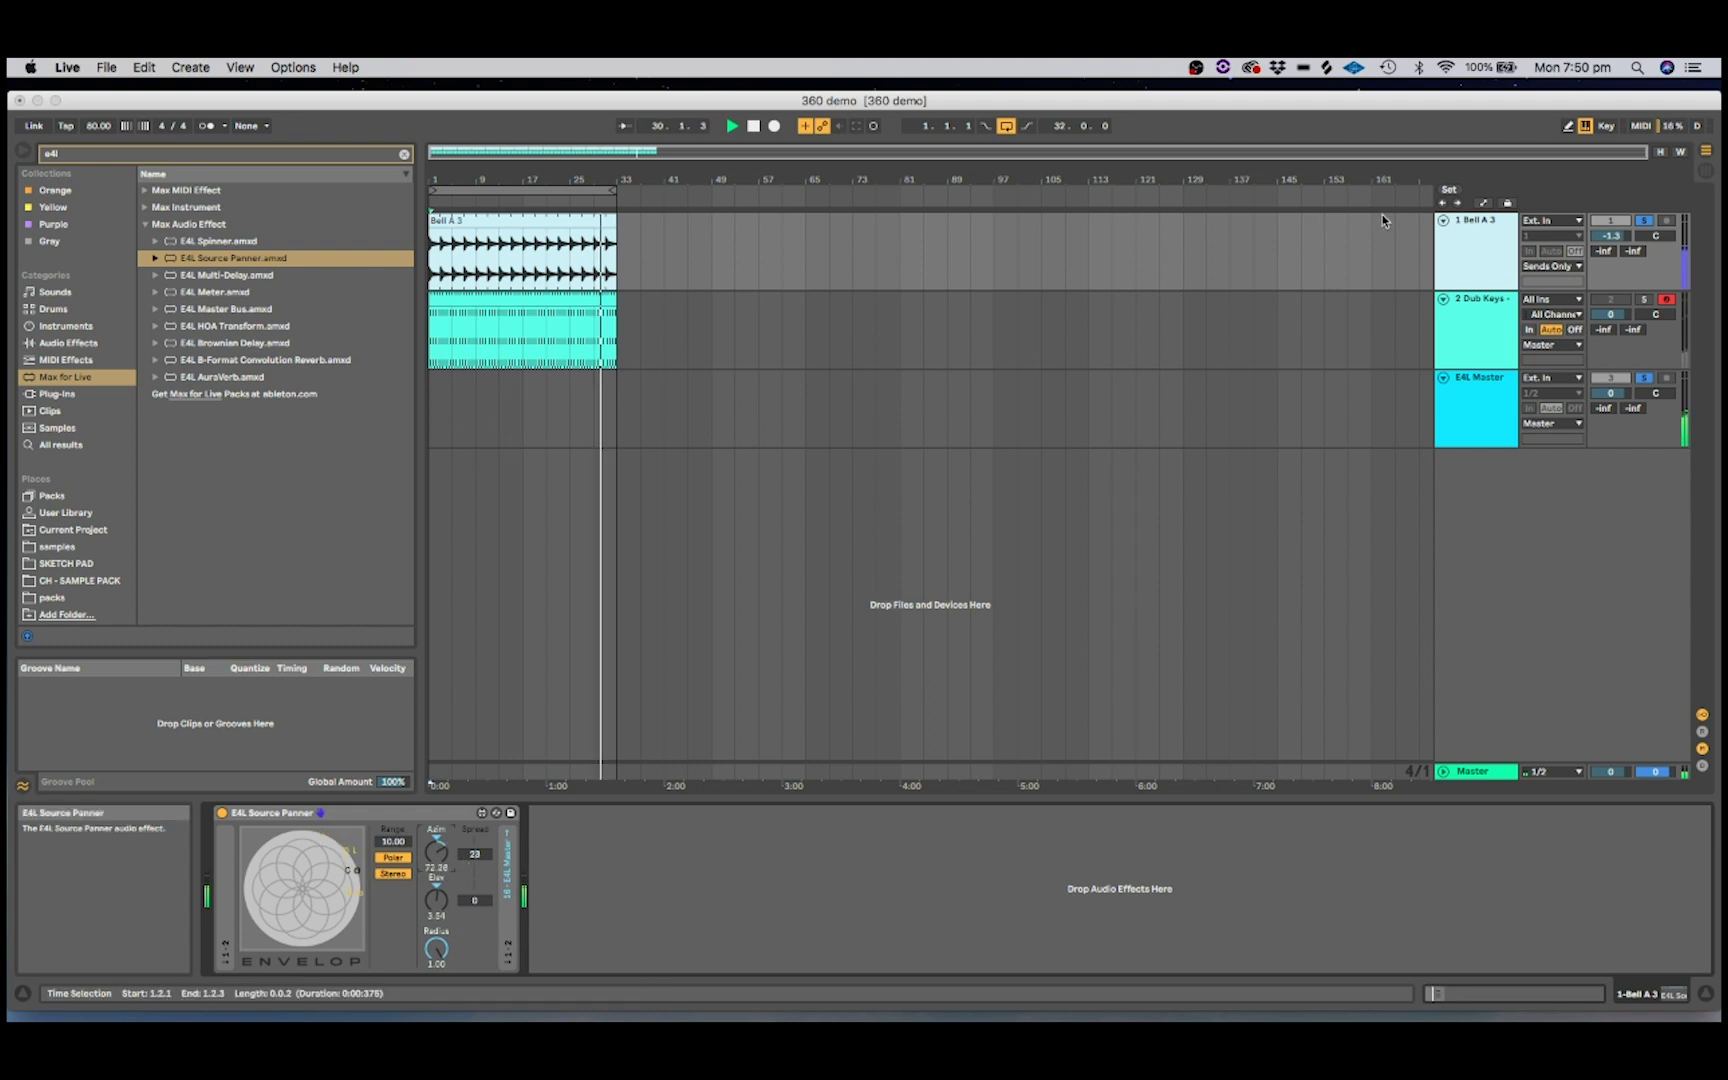
Step: Enter Automation Mode and add an azimuth breakpoint peaking at 180 with a sharp drop after
left_click(1484, 204)
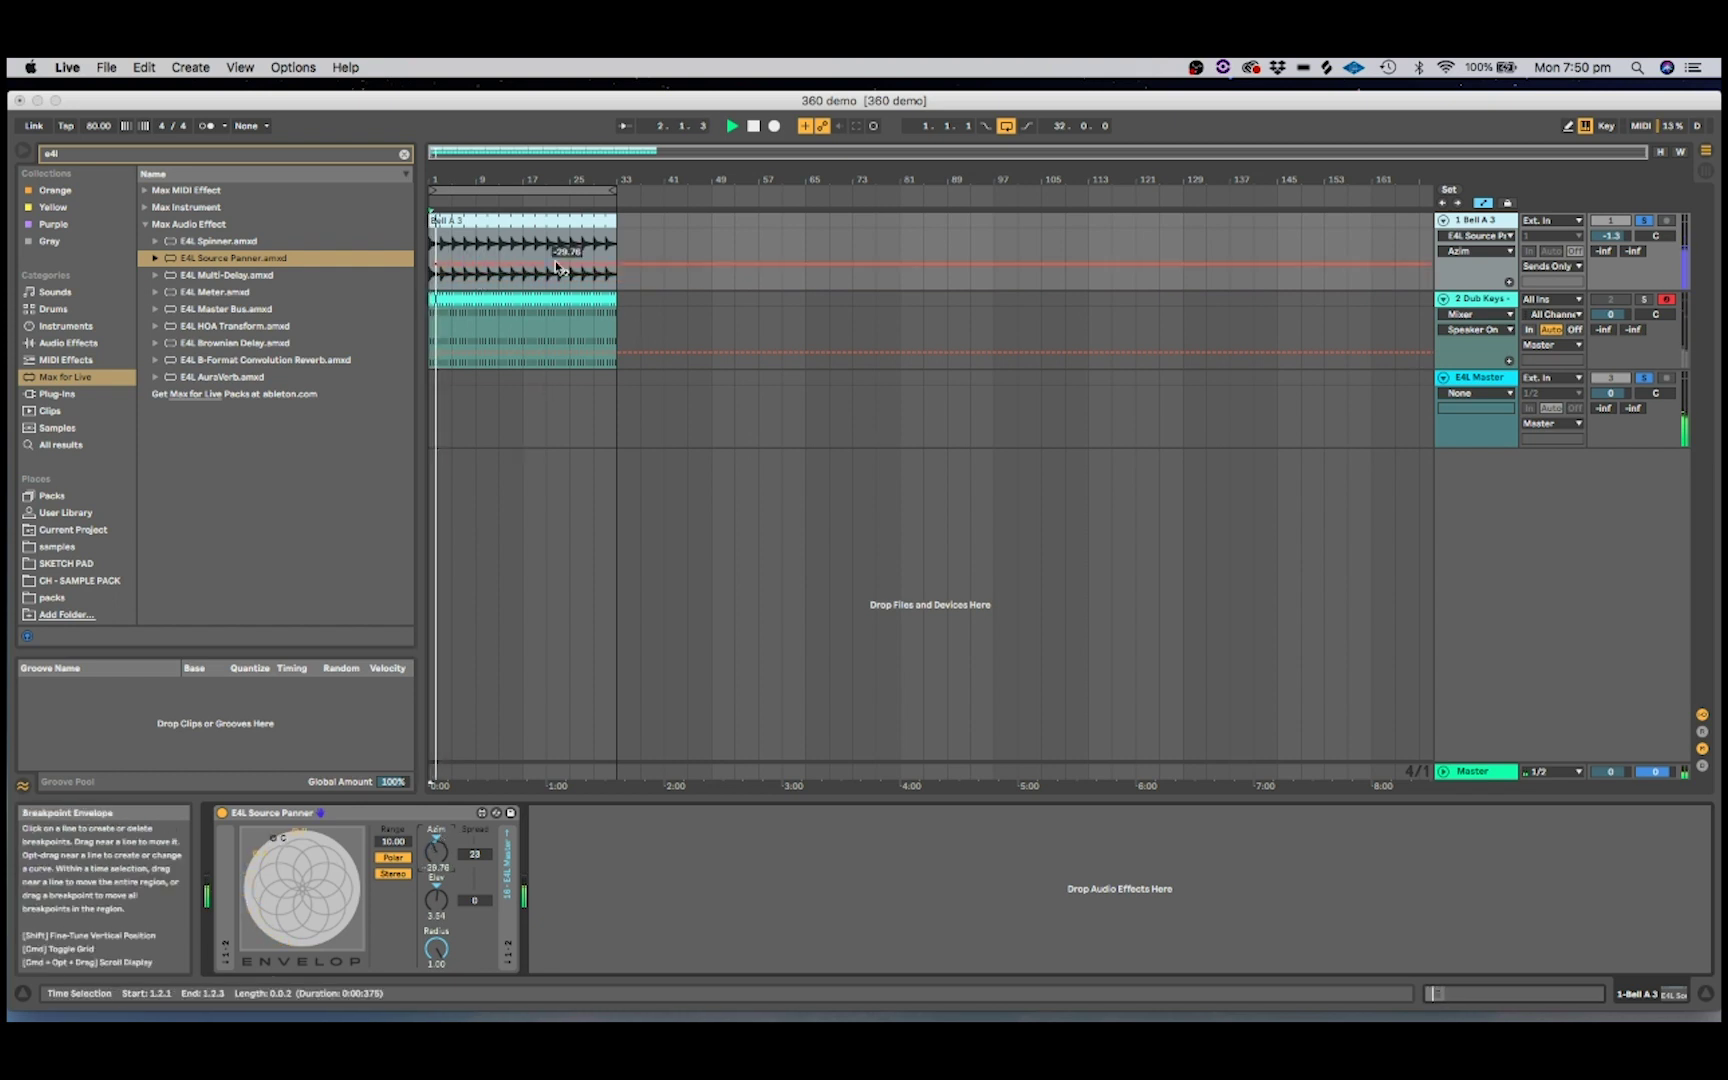
left_click(474, 267)
mouse_move(500, 262)
left_mouse_down()
mouse_move(508, 238)
mouse_move(521, 289)
left_mouse_up()
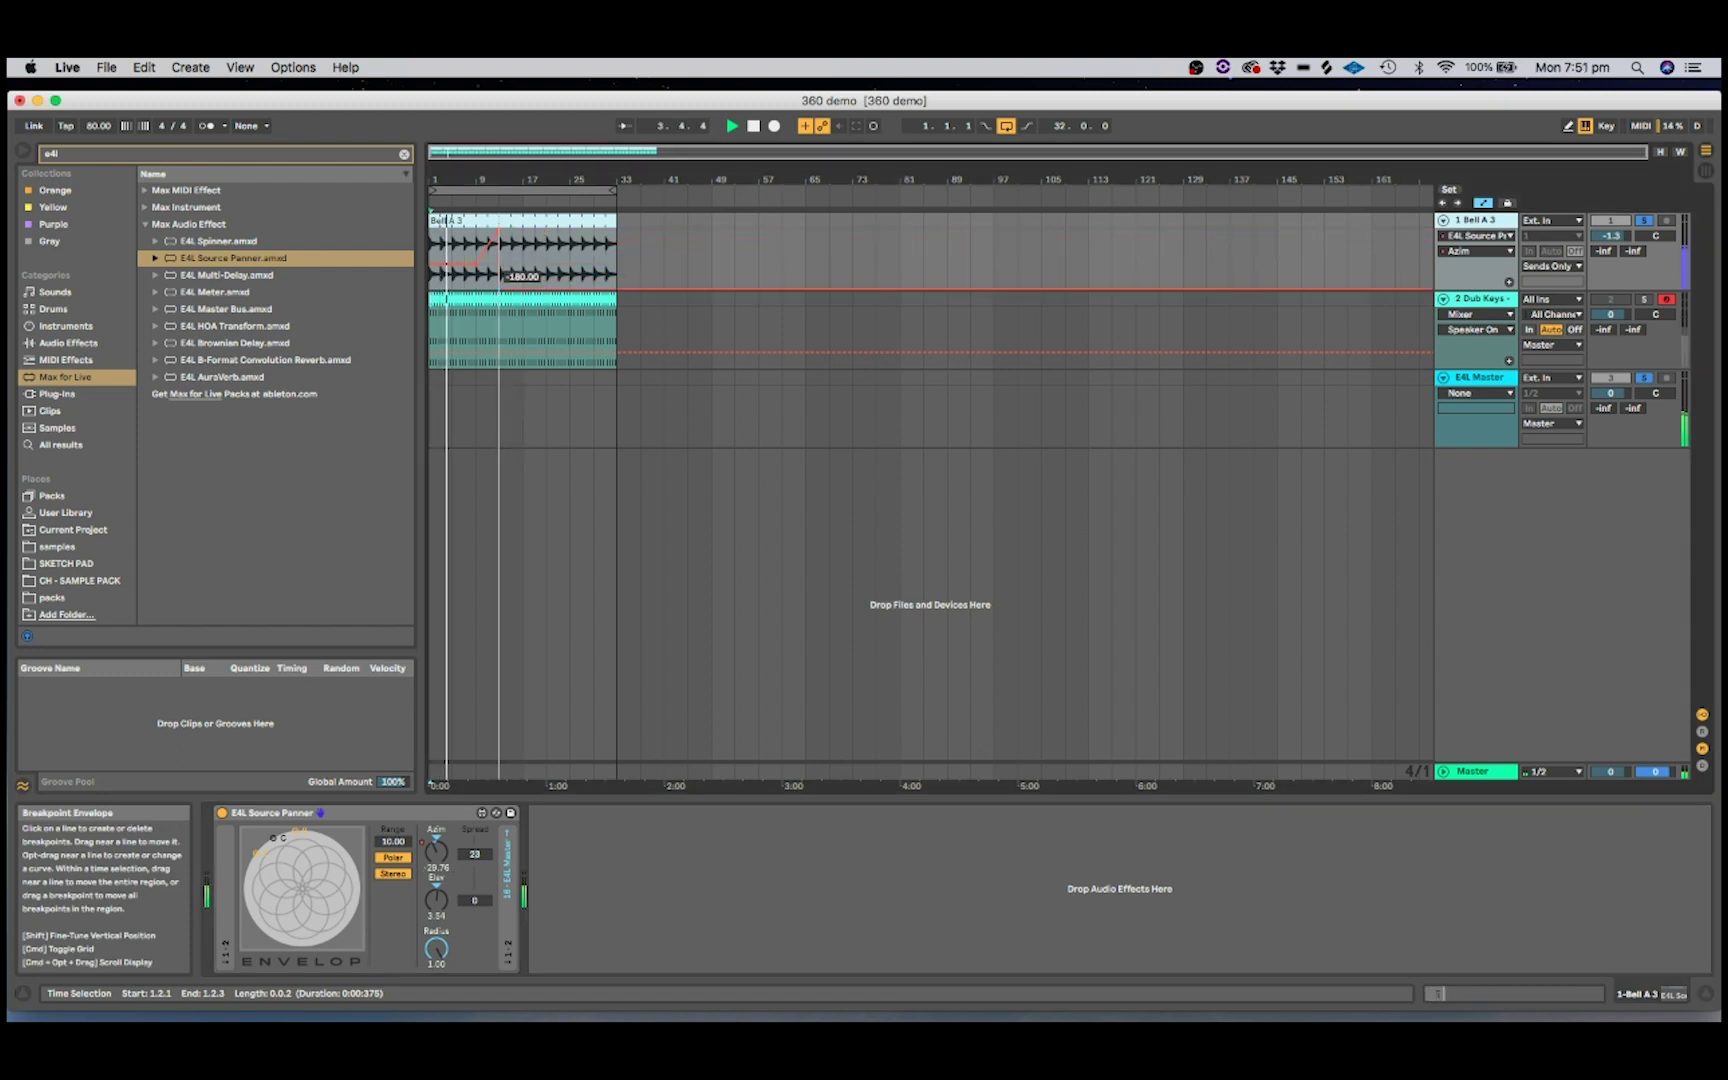
left_click(527, 289)
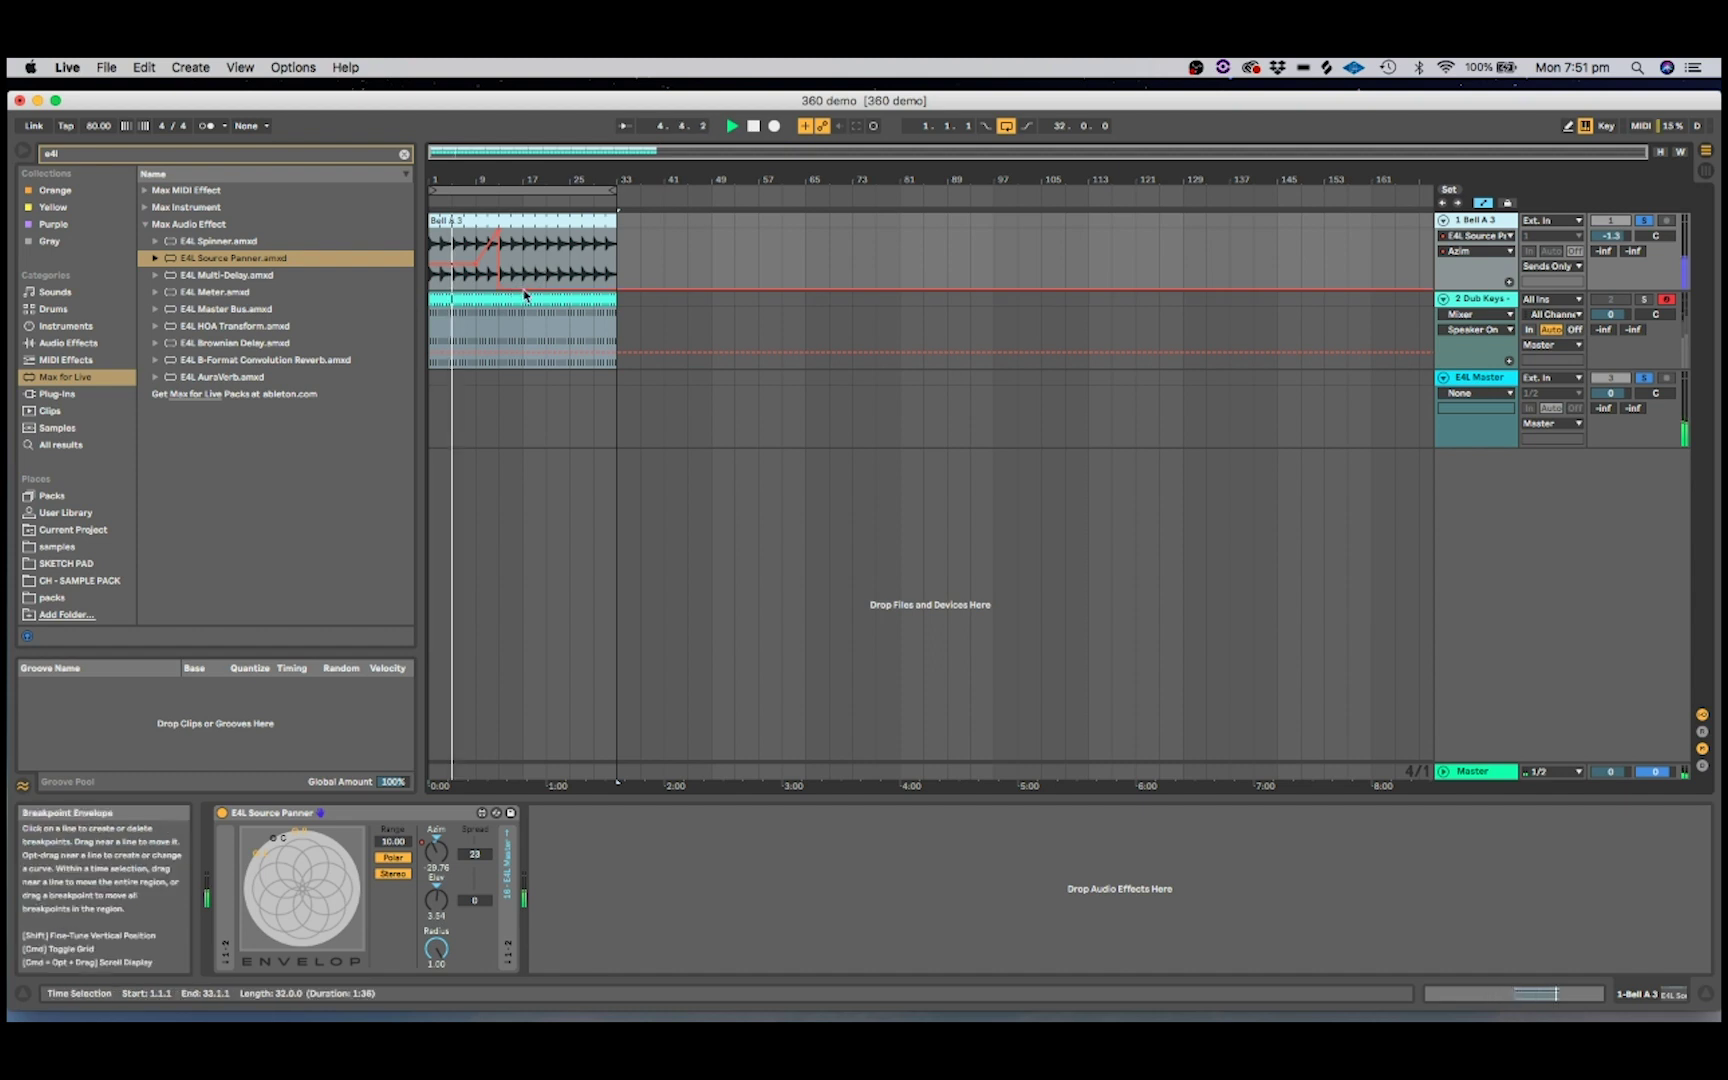
Step: Add an azimuth breakpoint at bar 17 at 126.27 and lower the envelope after it
left_click(519, 266)
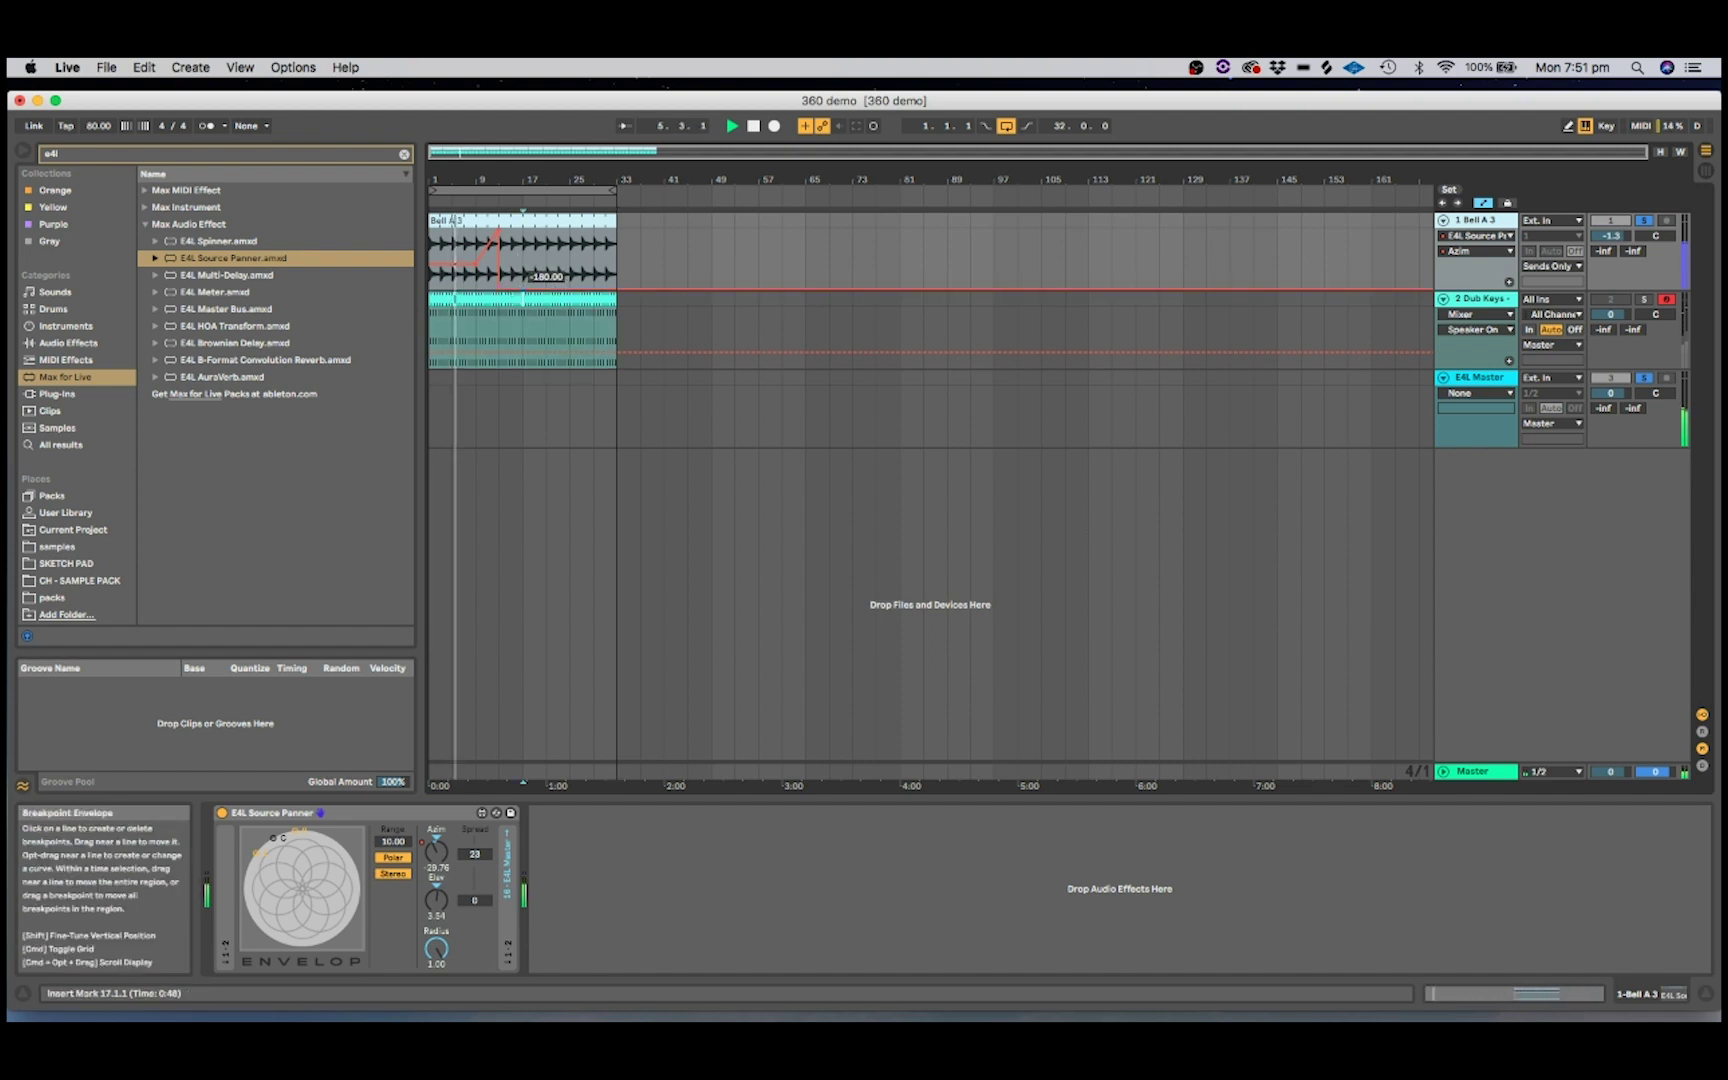
mouse_move(521, 289)
left_mouse_down()
mouse_move(522, 238)
mouse_move(522, 289)
left_mouse_up()
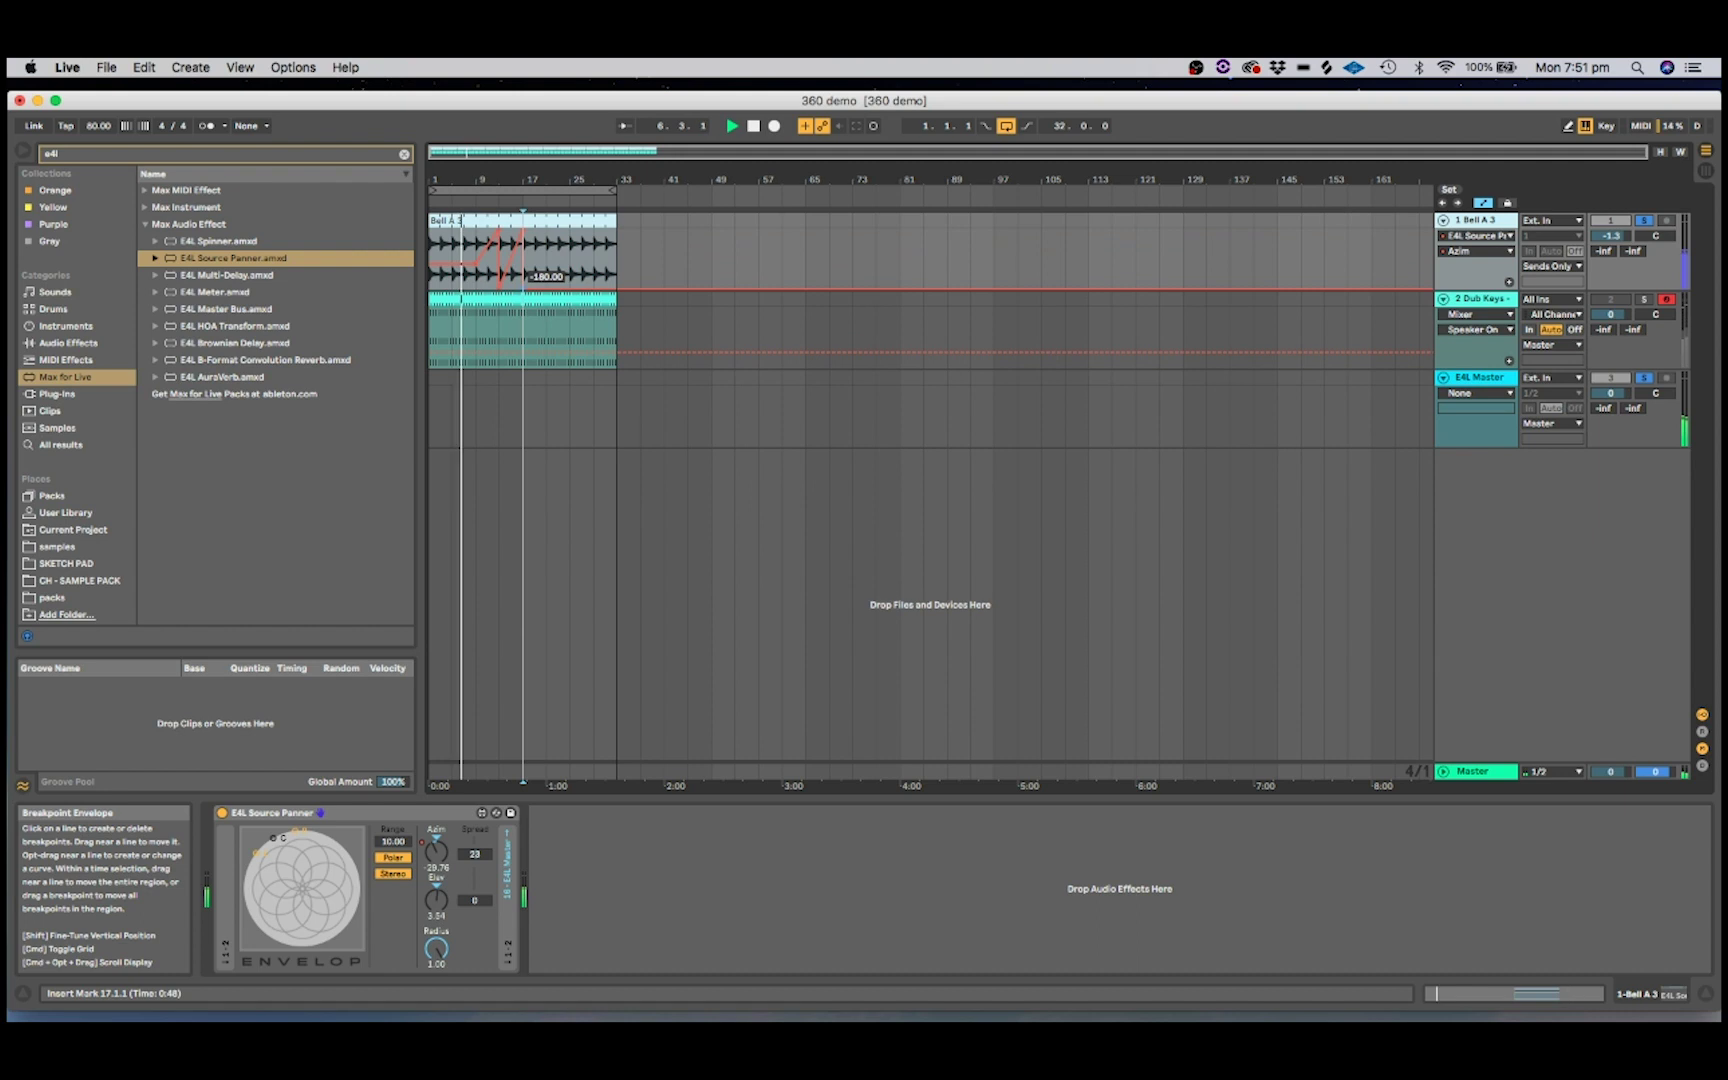
left_click(477, 197)
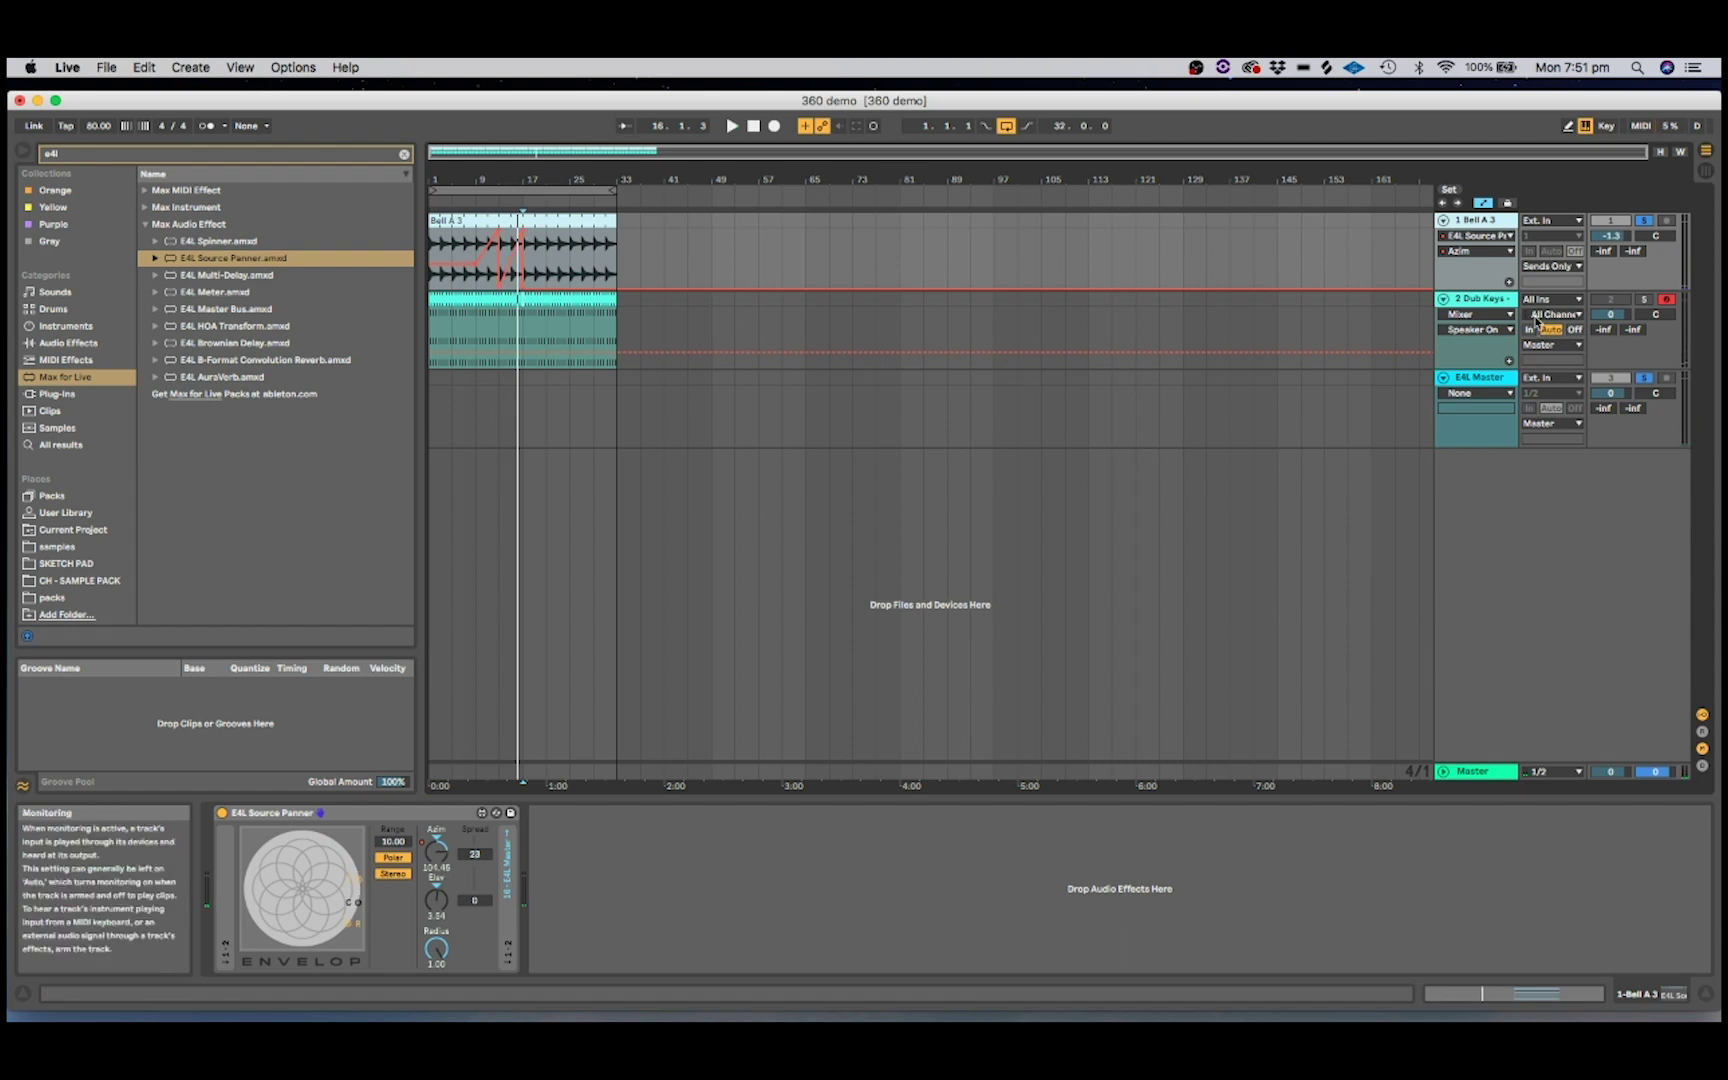
Step: Unsolo the tracks, switch Bell A 3 off, and pick the E4L Multi-Delay device
left_click(1646, 222)
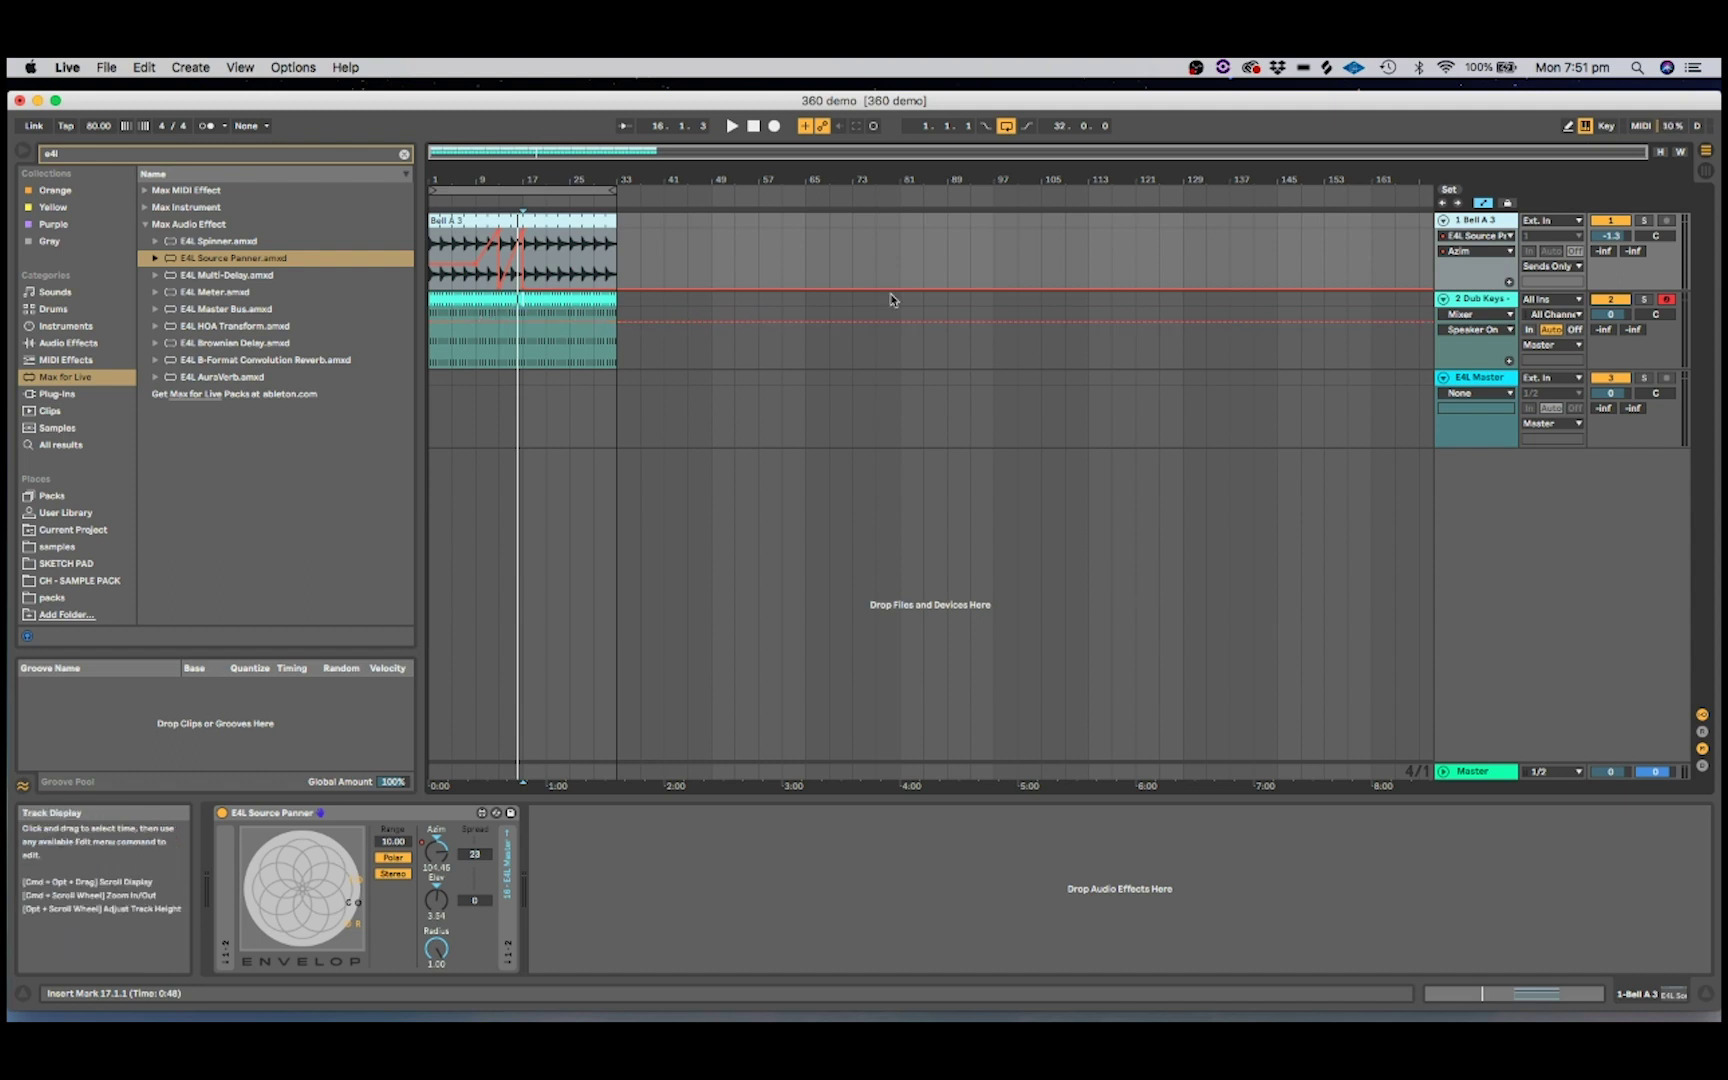
left_click(1615, 220)
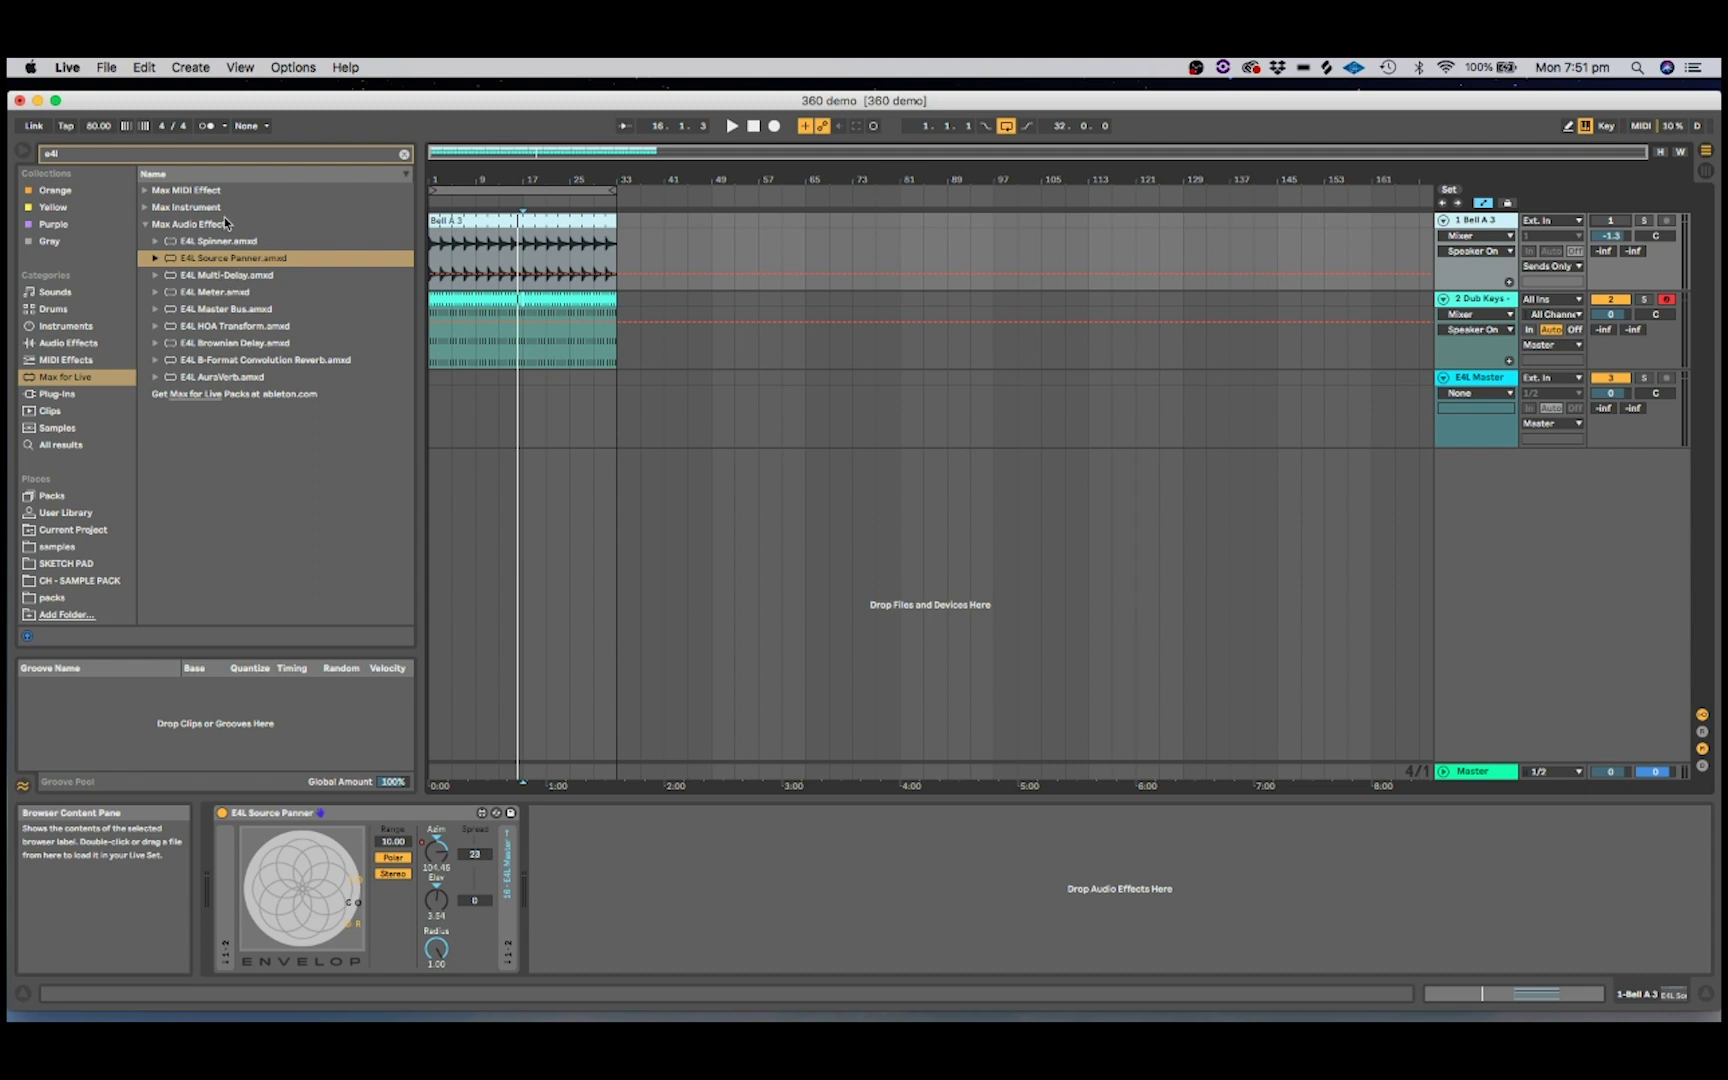
left_click(239, 277)
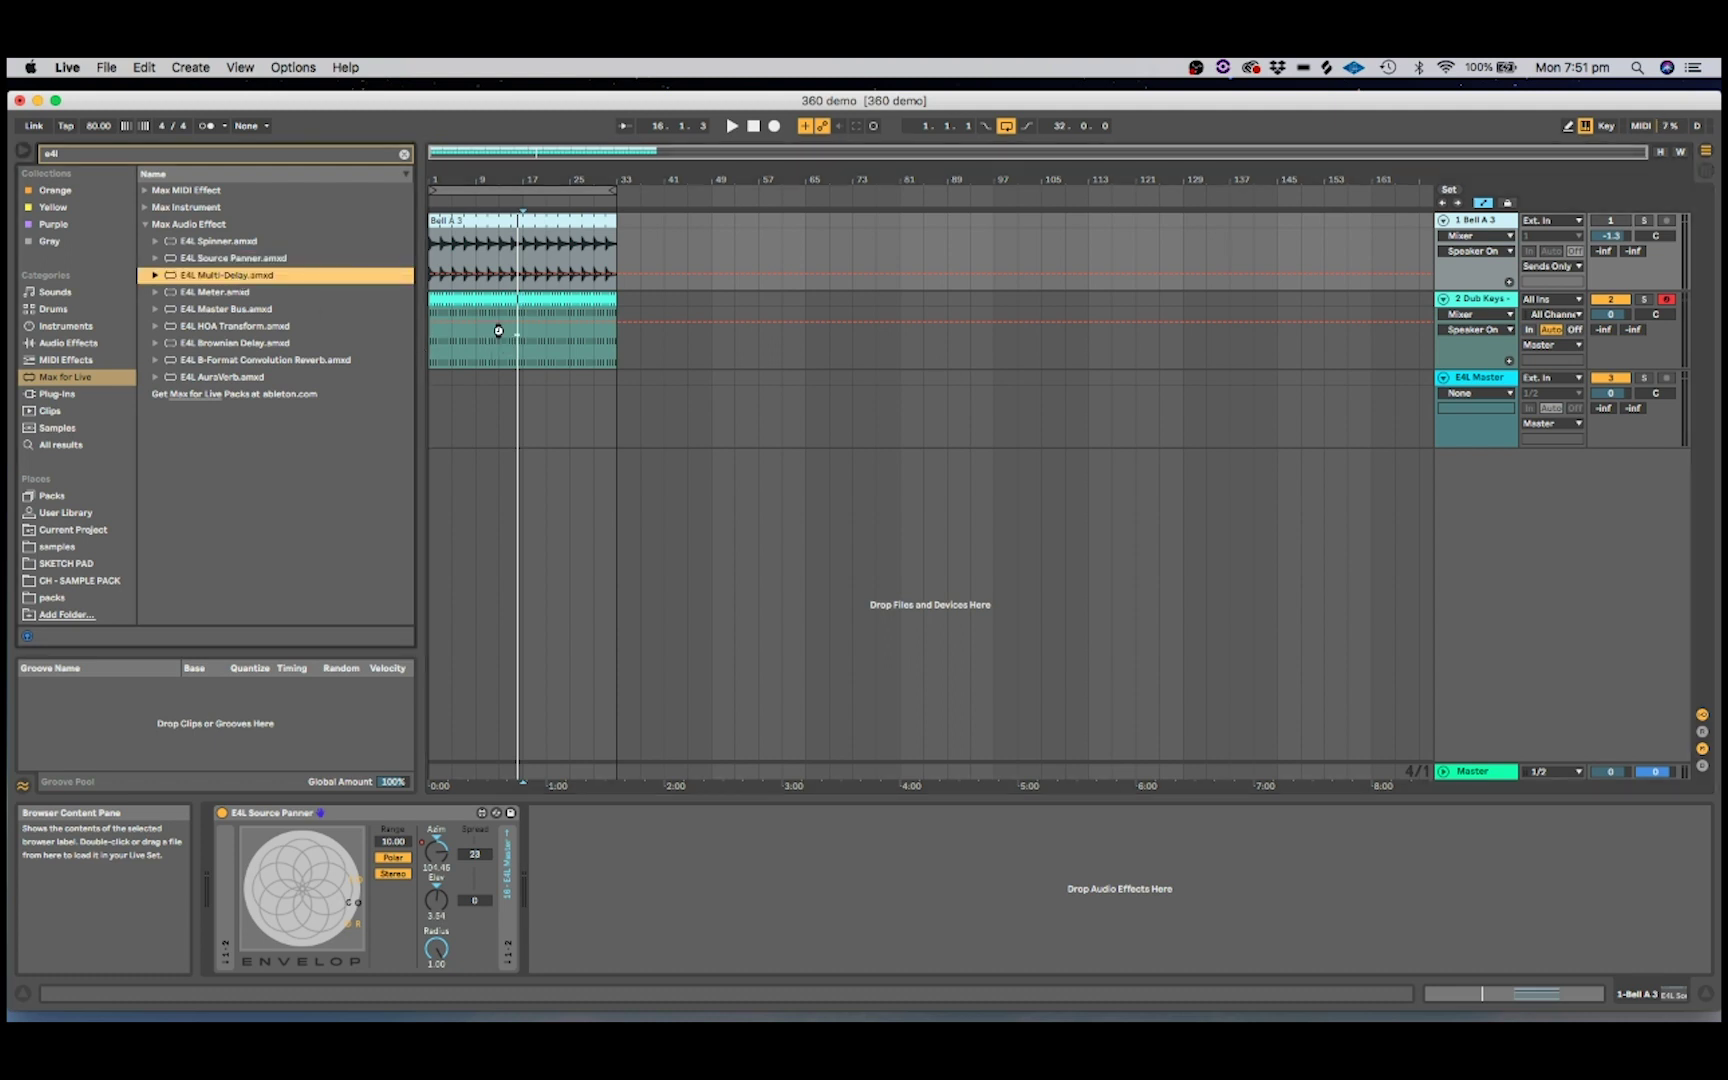
Step: Drag E4L Multi-Delay onto Dub Keys and scroll its device chain to show the new device
left_click_drag(498, 331, 502, 337)
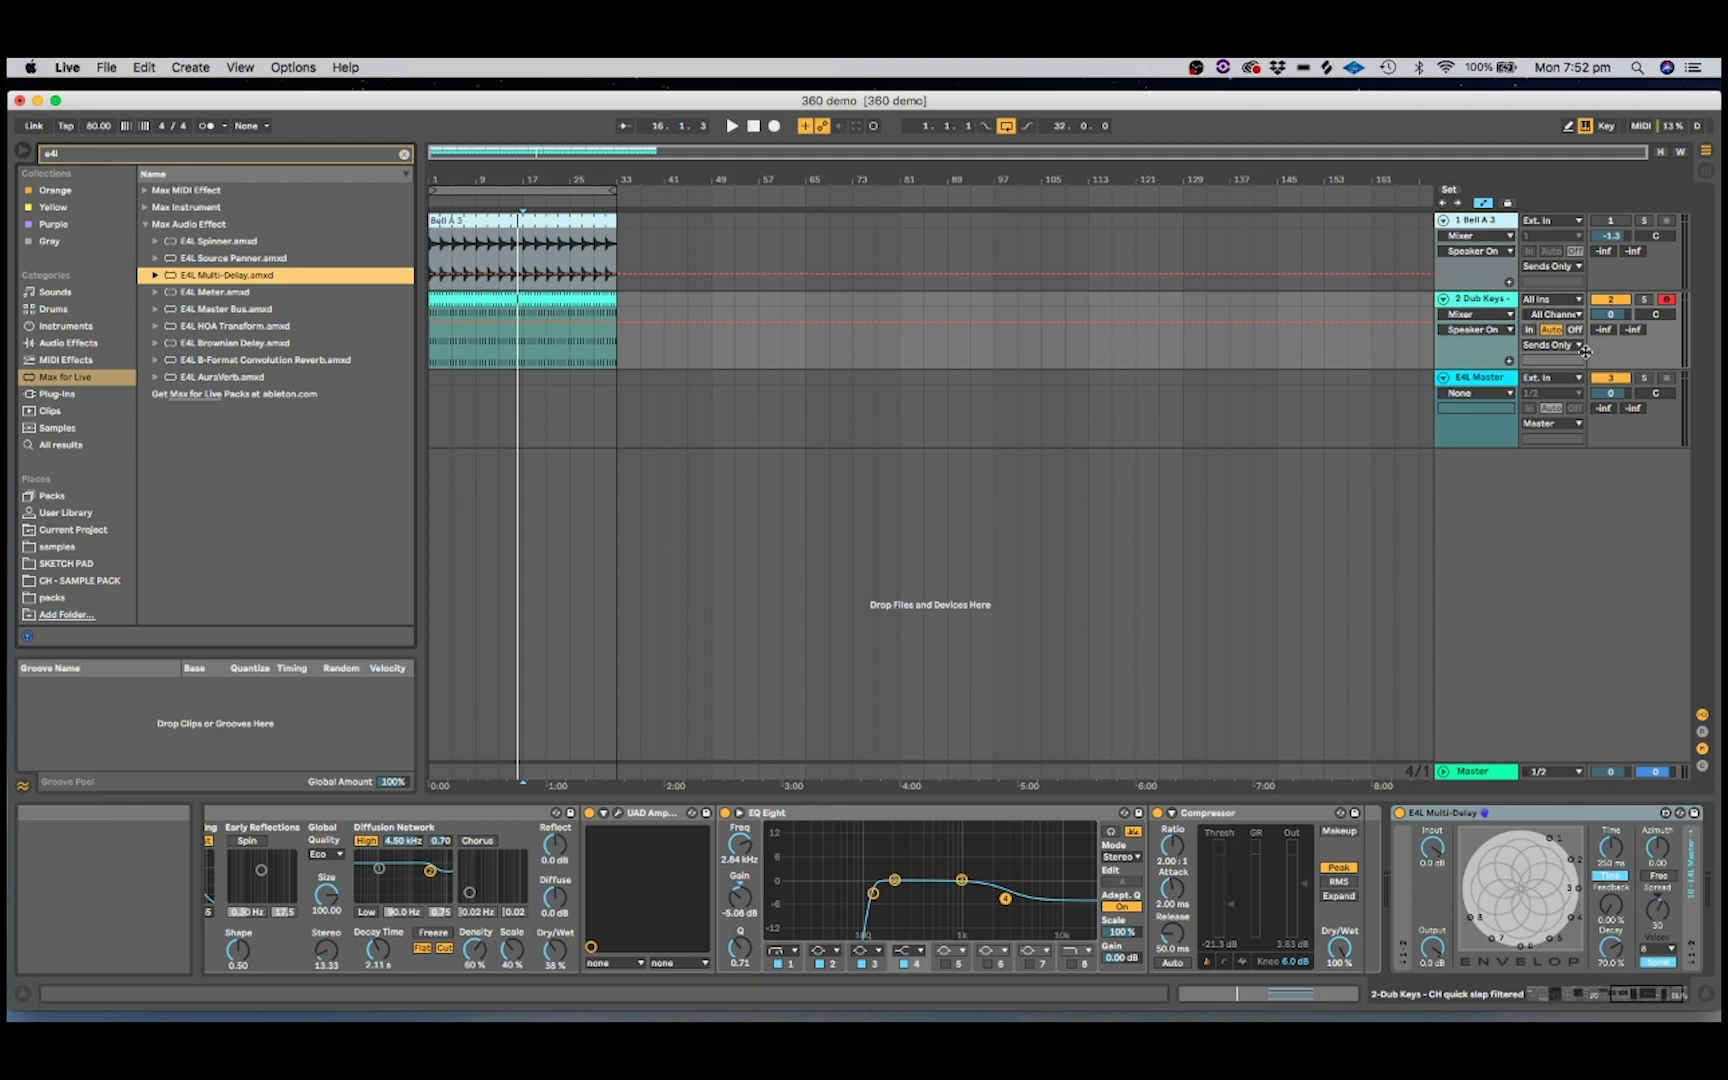
left_click(1511, 810)
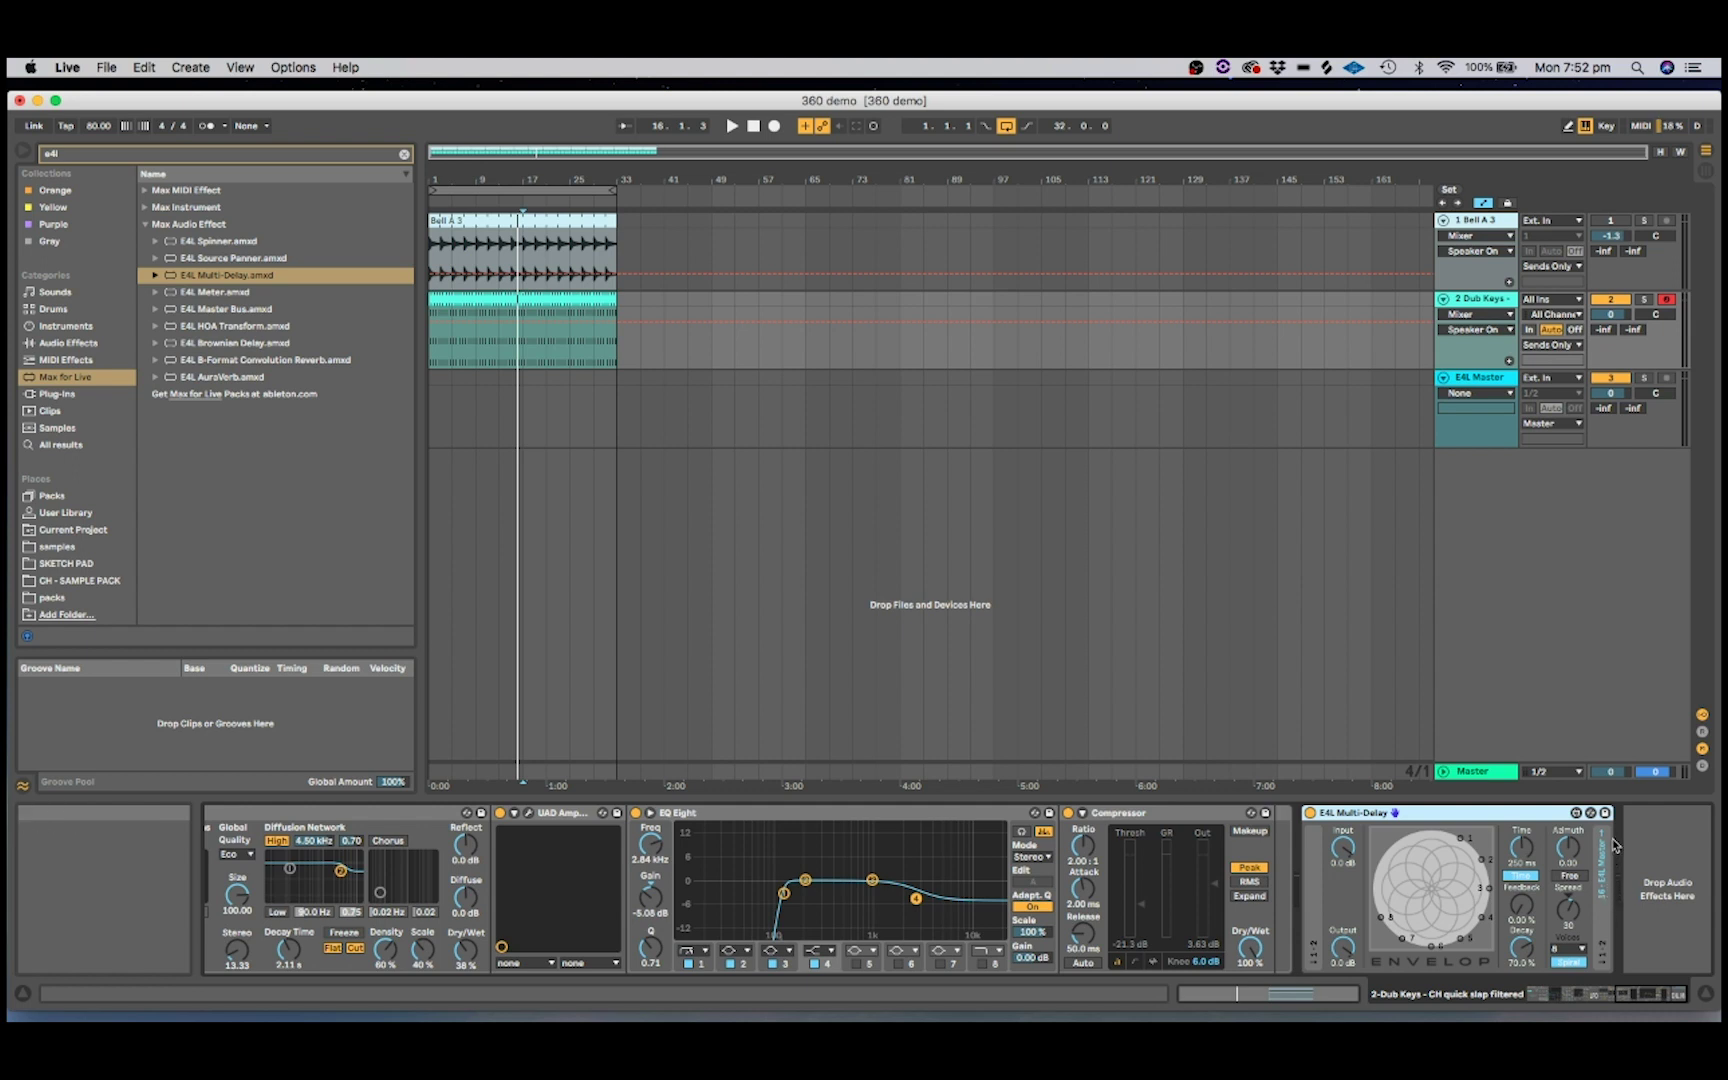
Step: Solo Dub Keys and E4L Master, start playback, and show E4L Multi-Delay automation on Dub Keys
left_click(1645, 300)
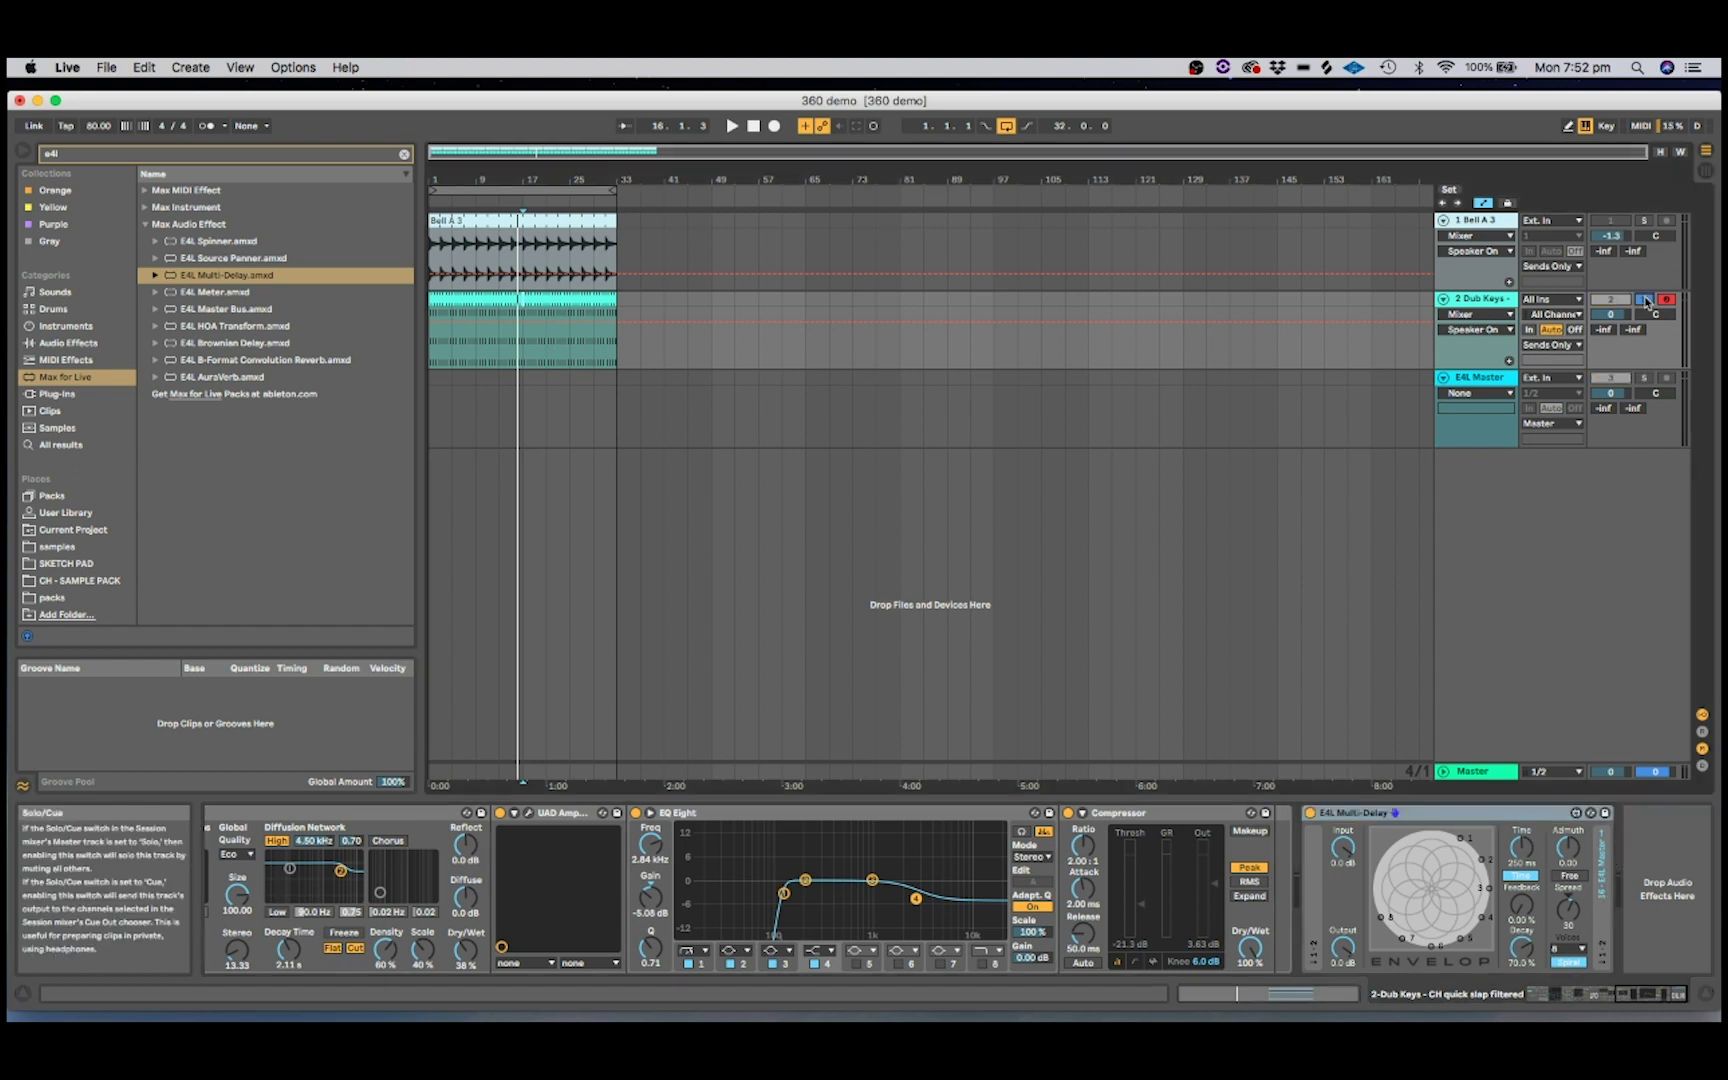
key("space")
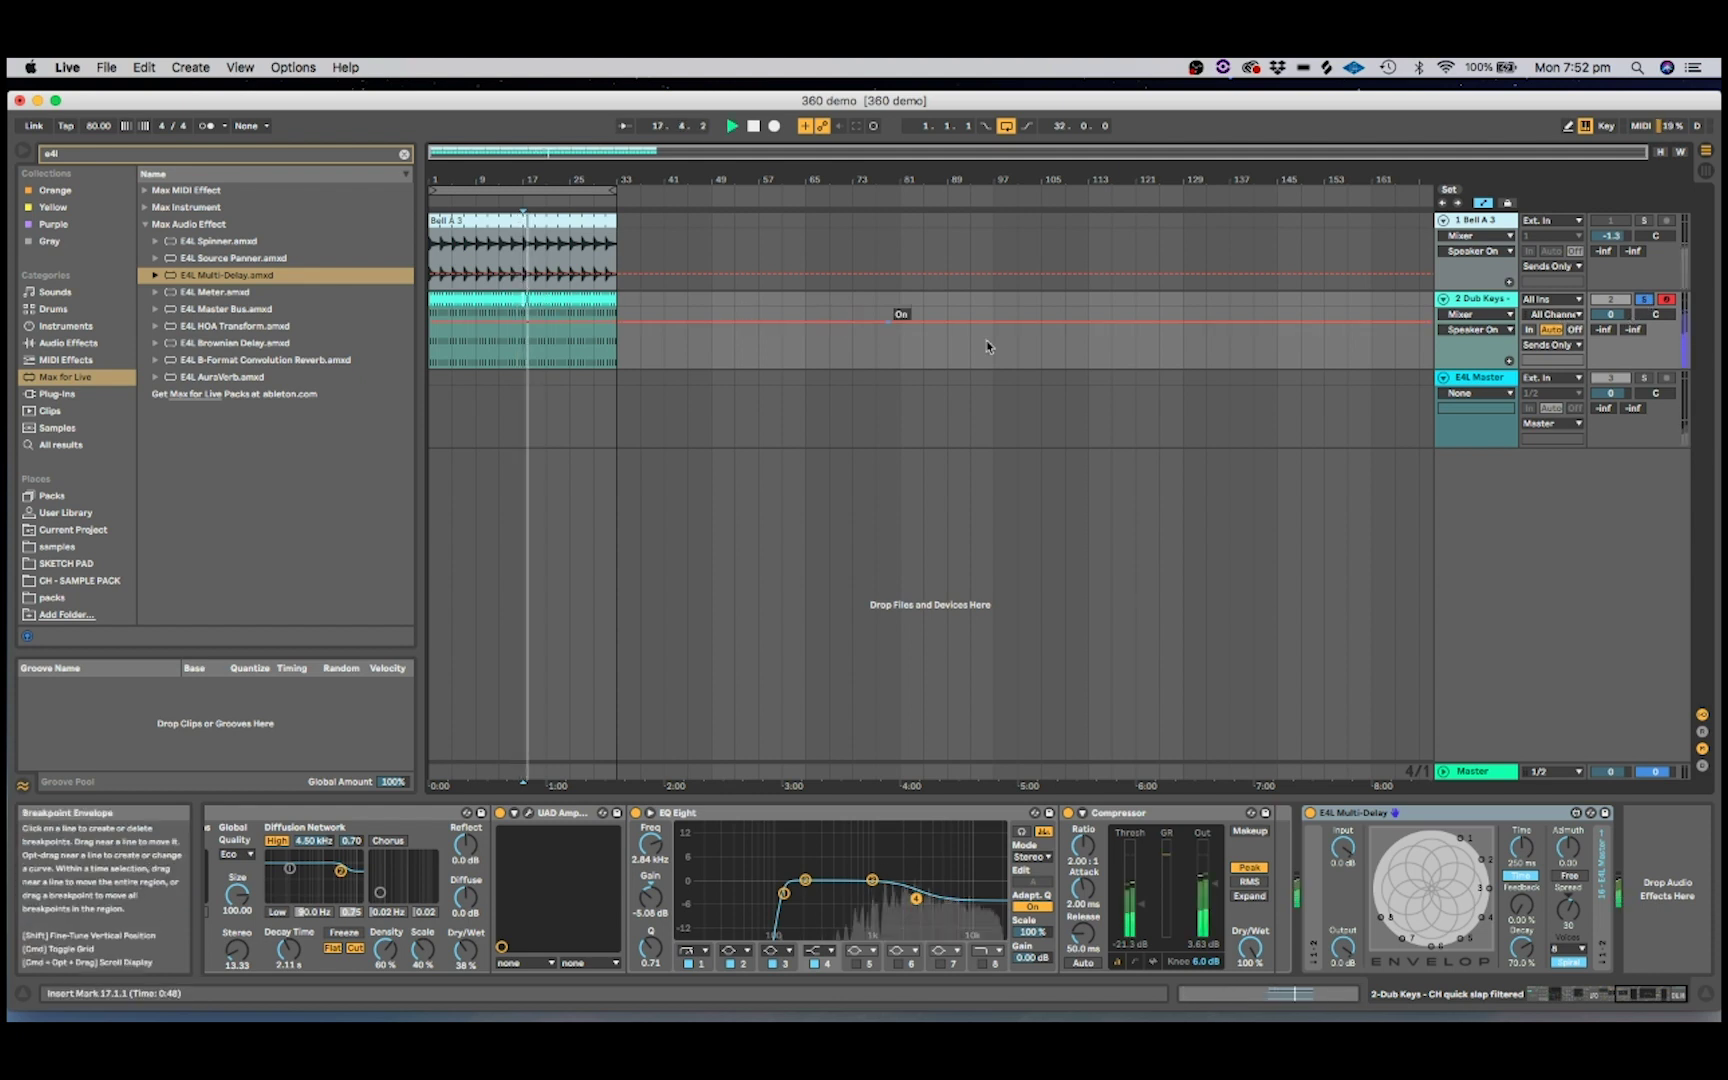
left_click(1643, 377)
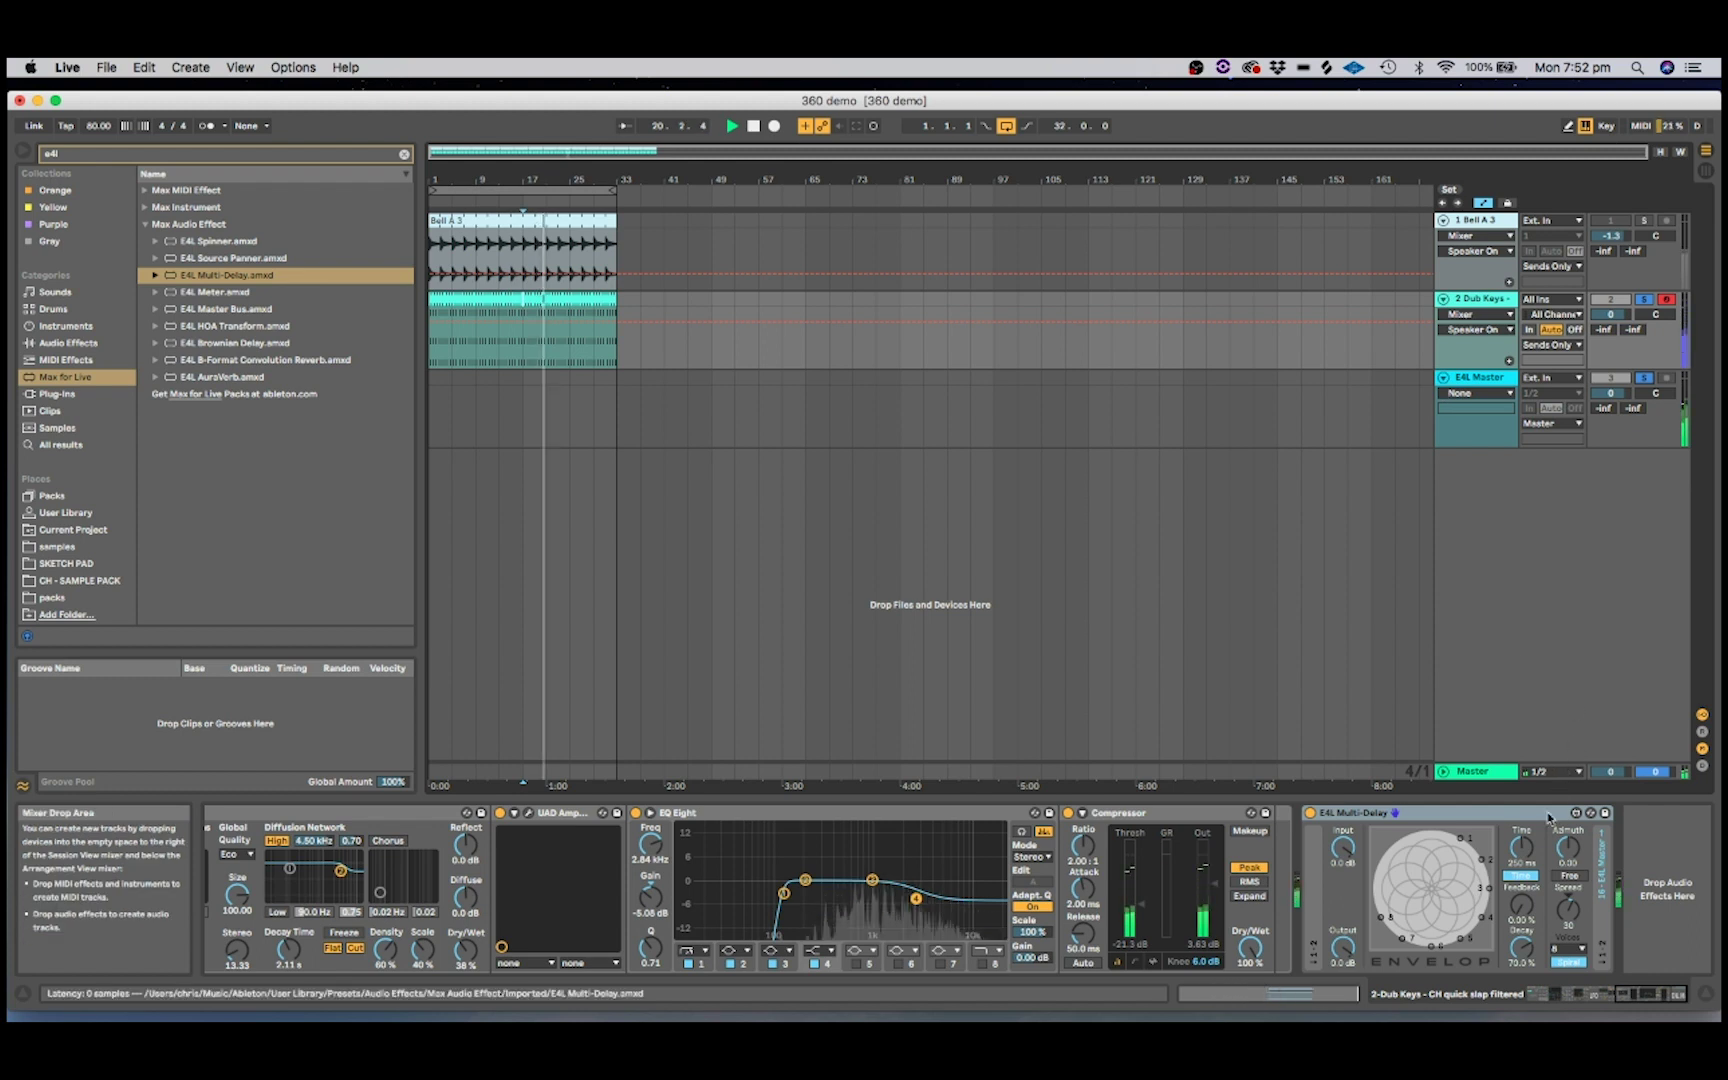
left_click(1528, 905)
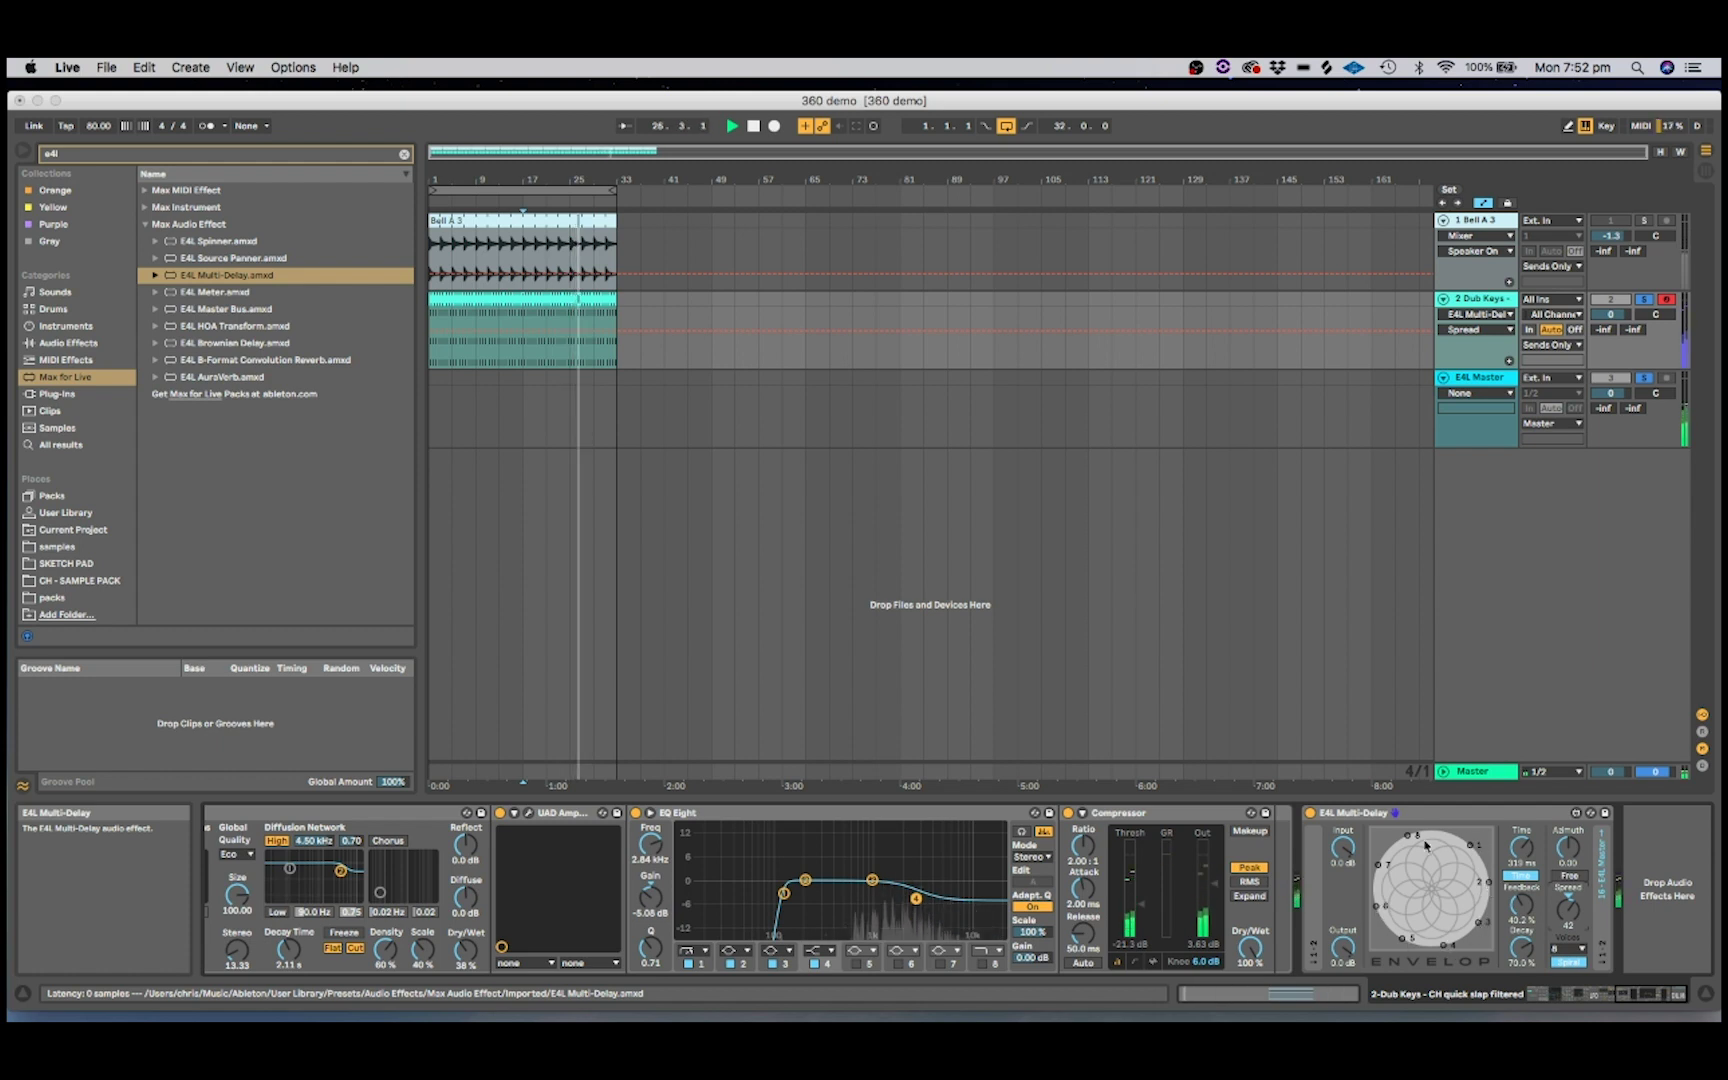
Step: Sweep the Multi-Delay azimuth up to 107.72 and back to 5.67, reducing spread from 42 to 30
left_click_drag(1567, 848, 1567, 820)
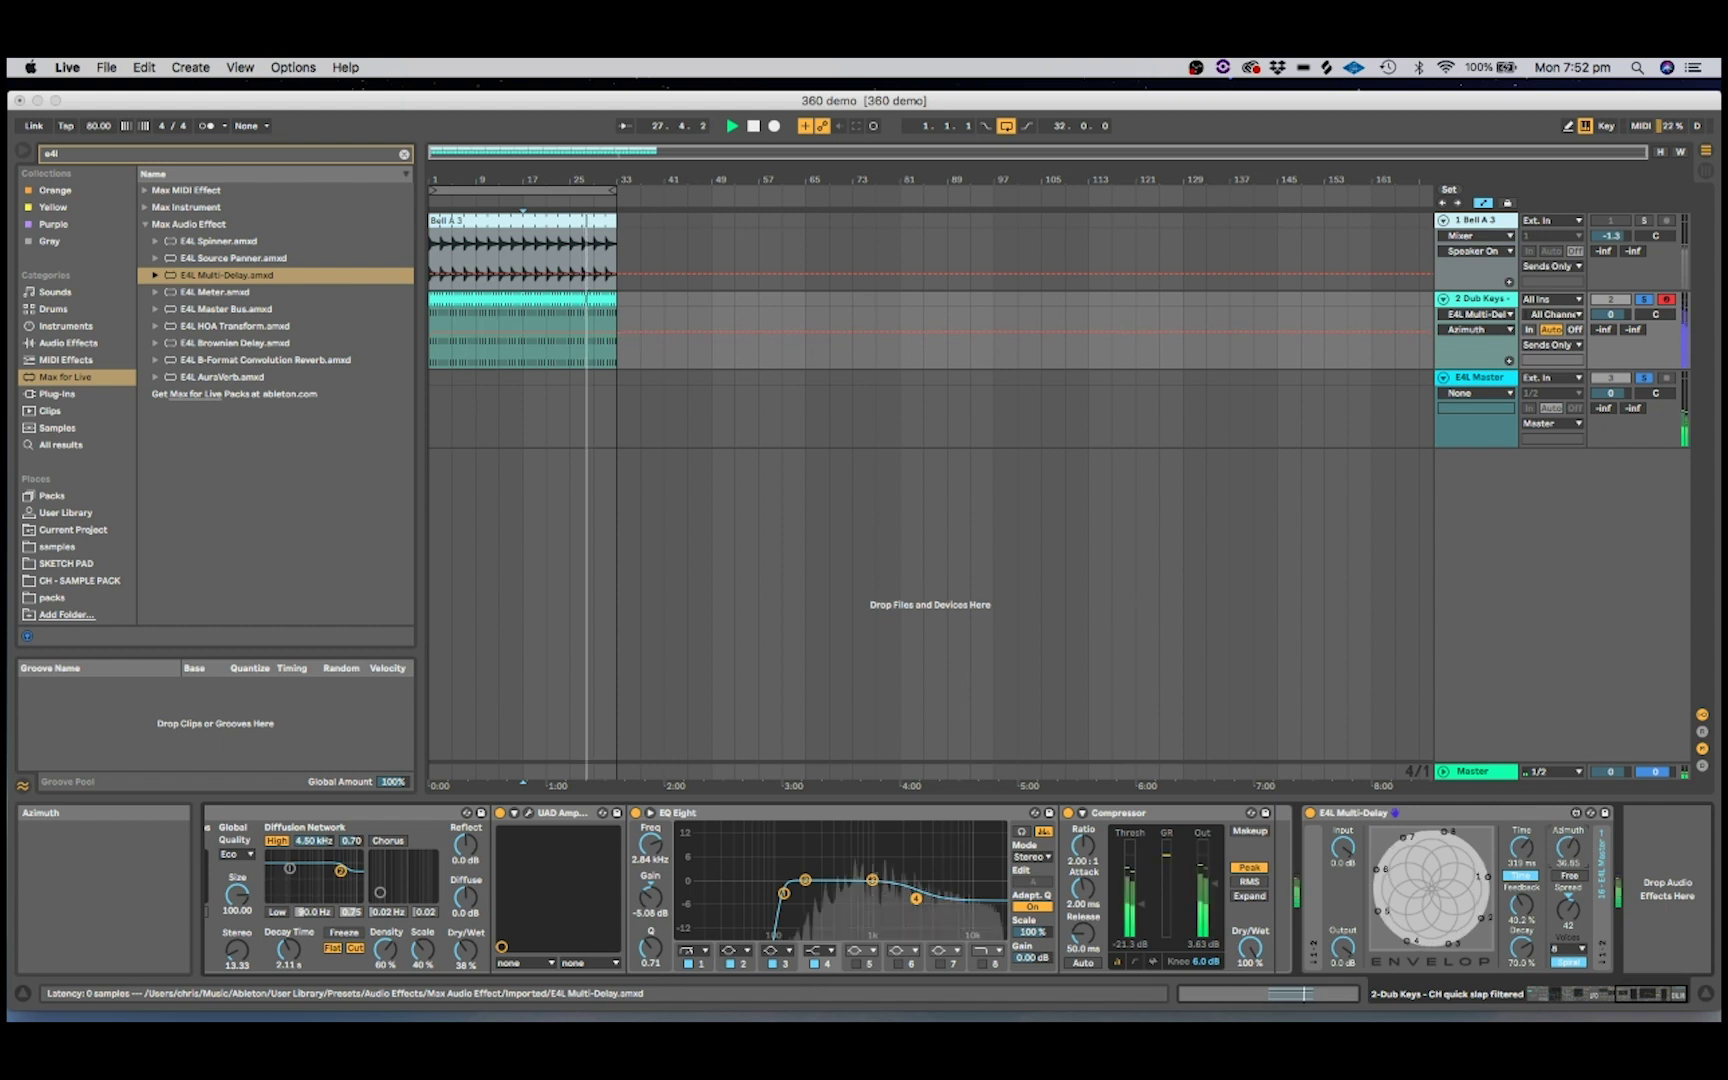
left_click_drag(1567, 820, 1567, 812)
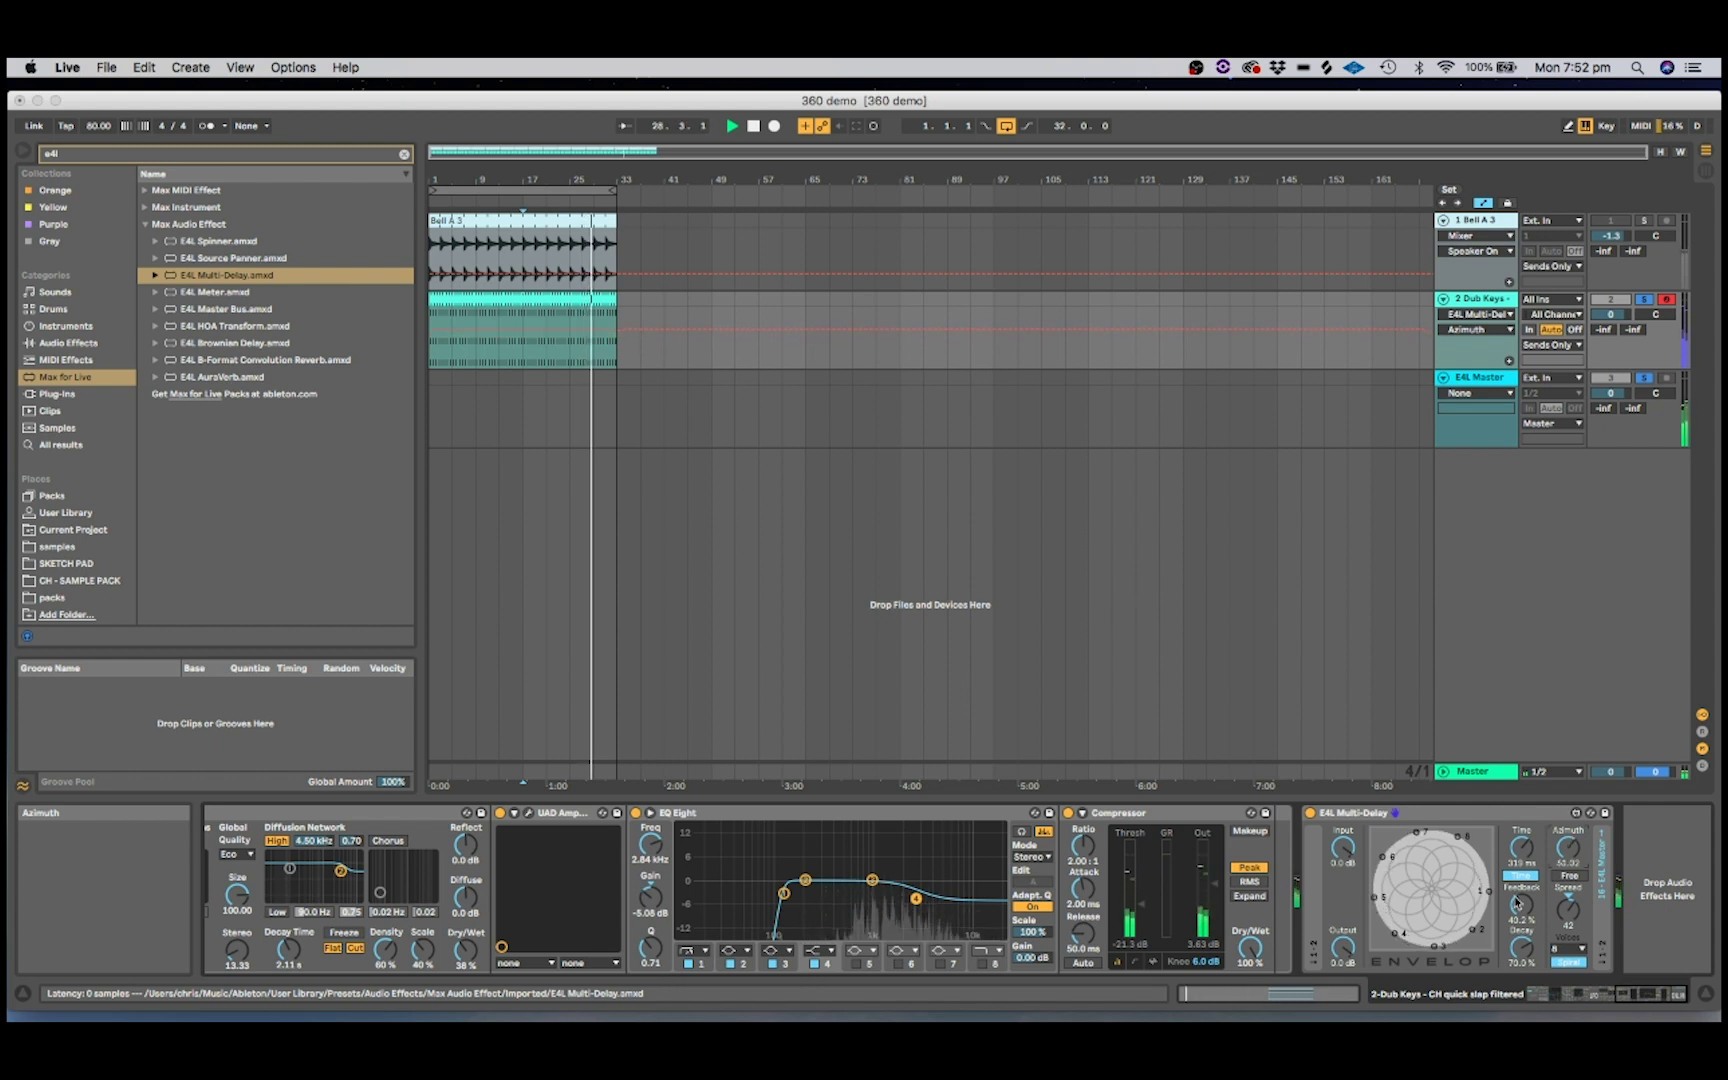
left_click_drag(1516, 903, 1485, 878)
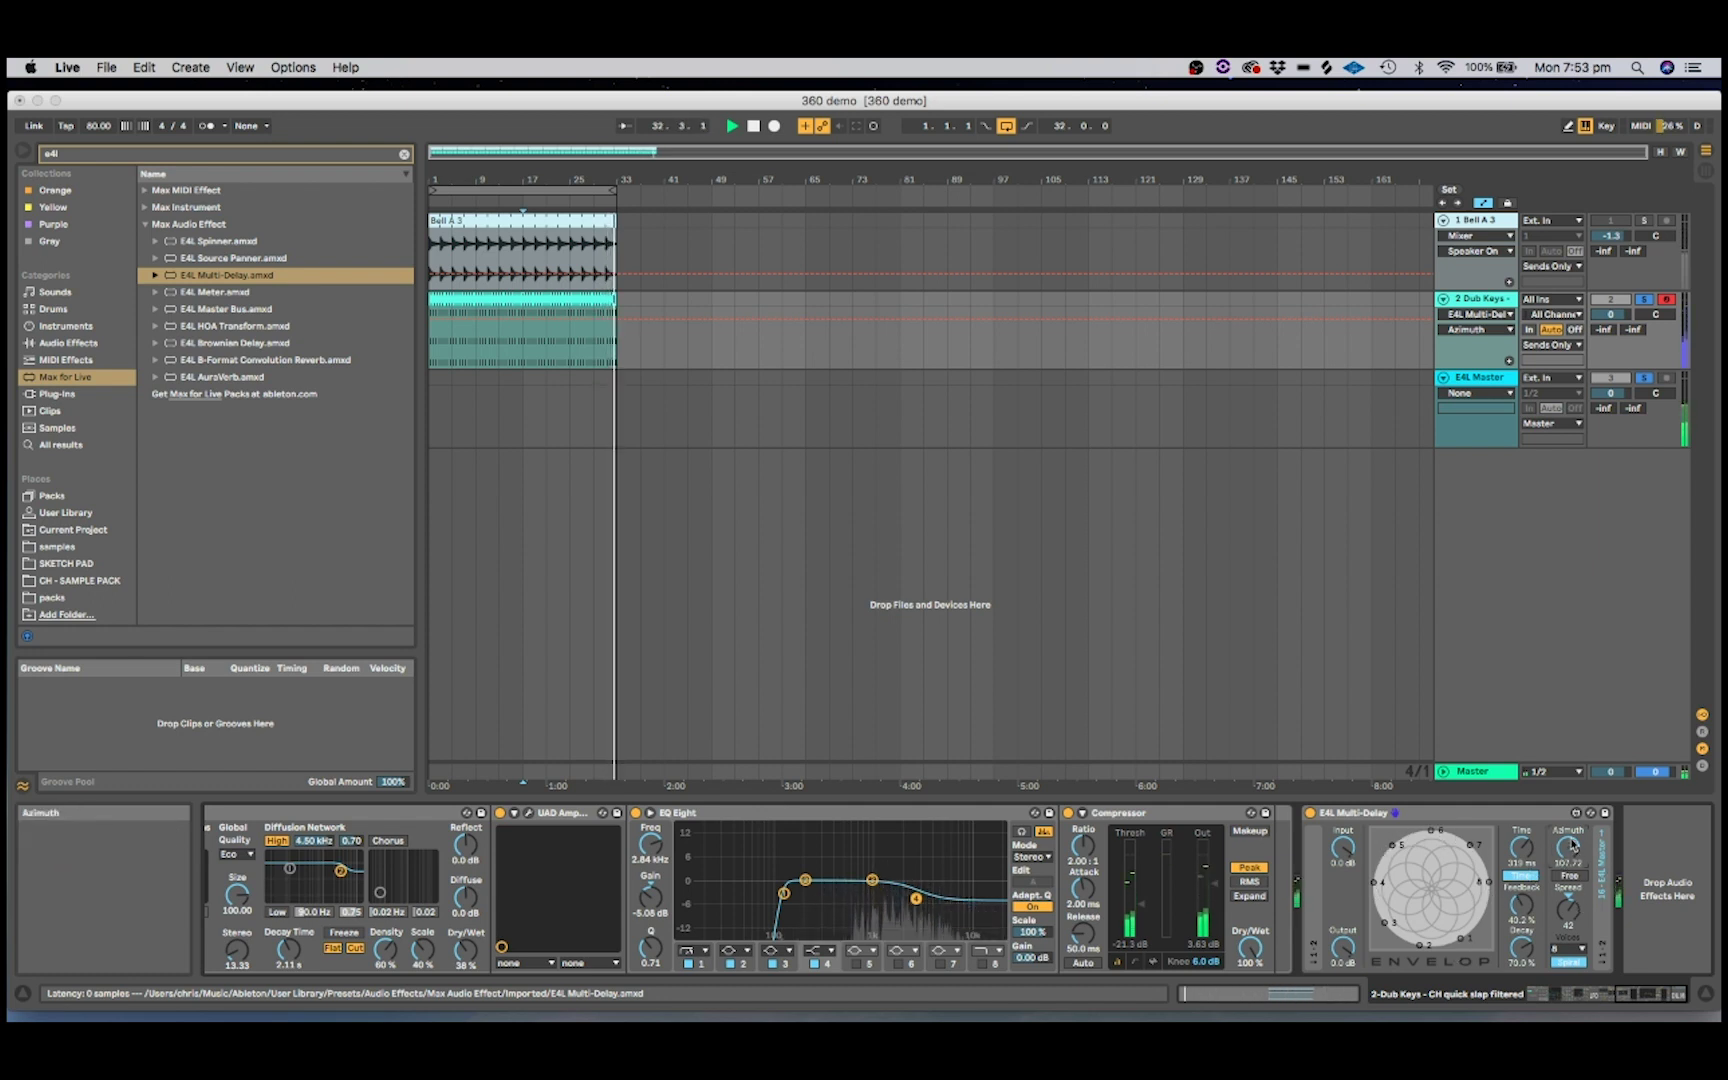
mouse_move(1568, 906)
left_mouse_down()
mouse_move(1568, 965)
mouse_move(1568, 929)
left_mouse_up()
left_click_drag(1568, 848, 1568, 890)
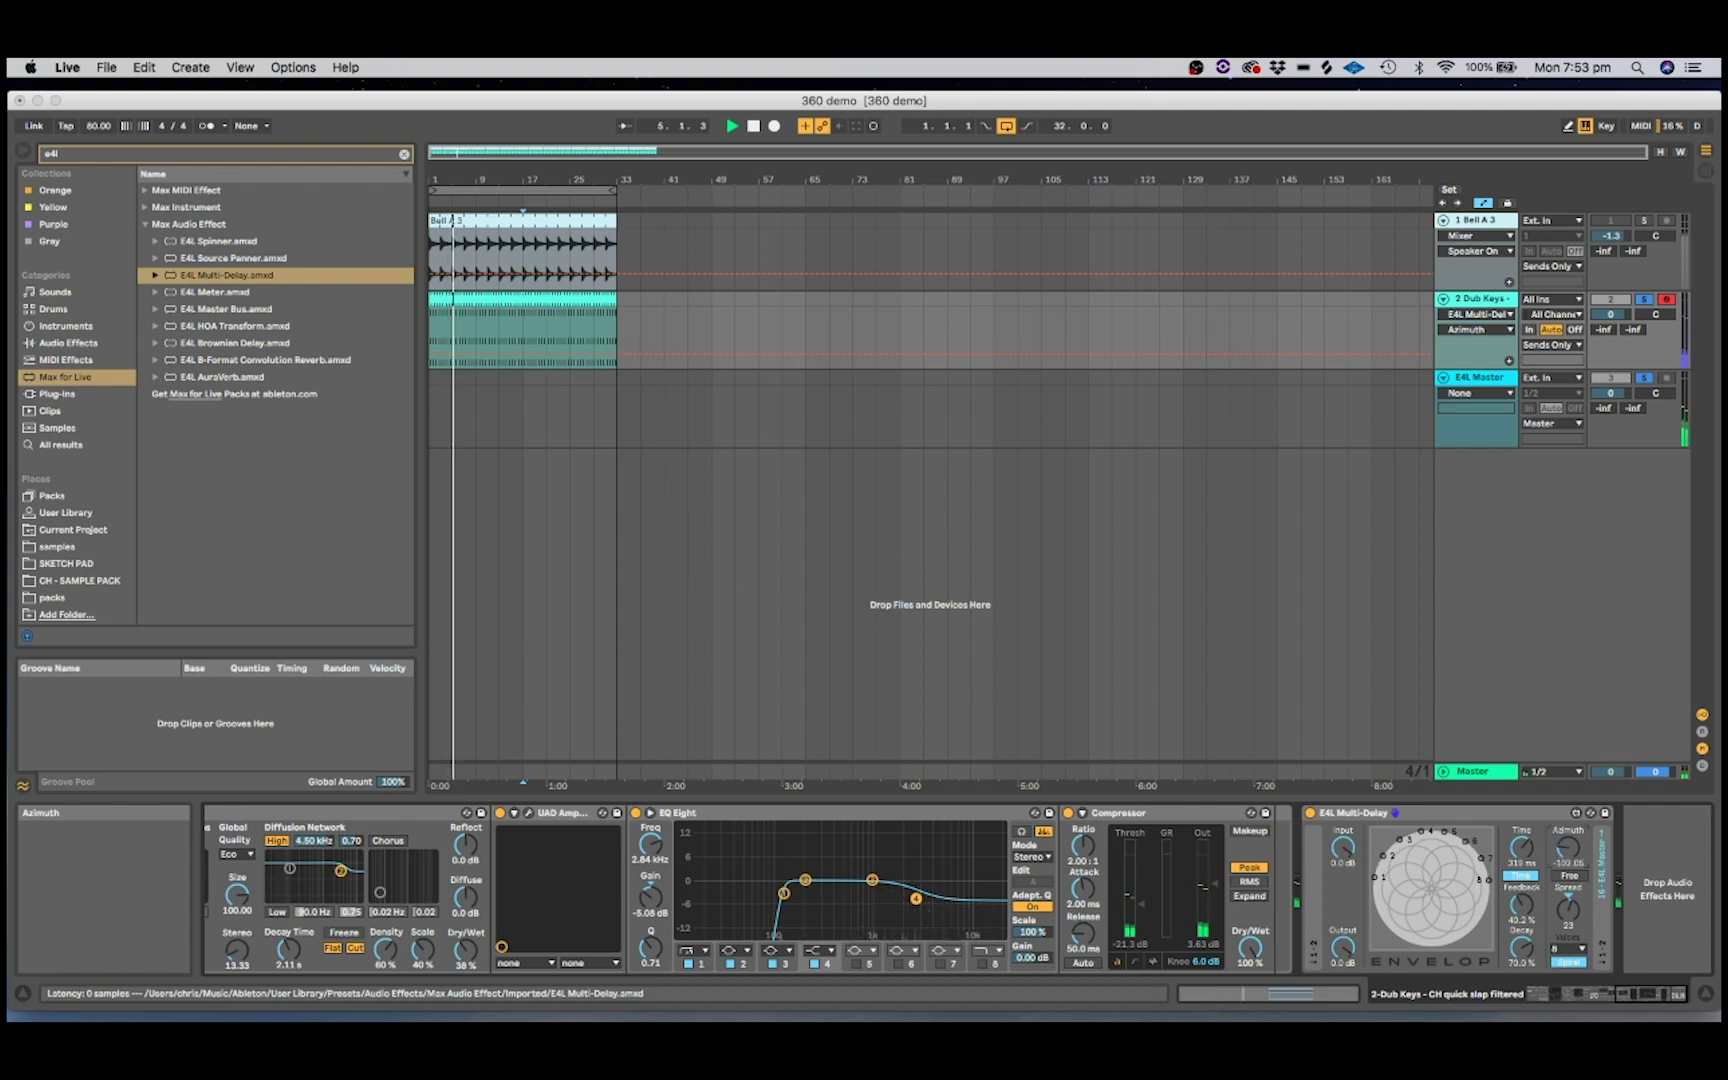